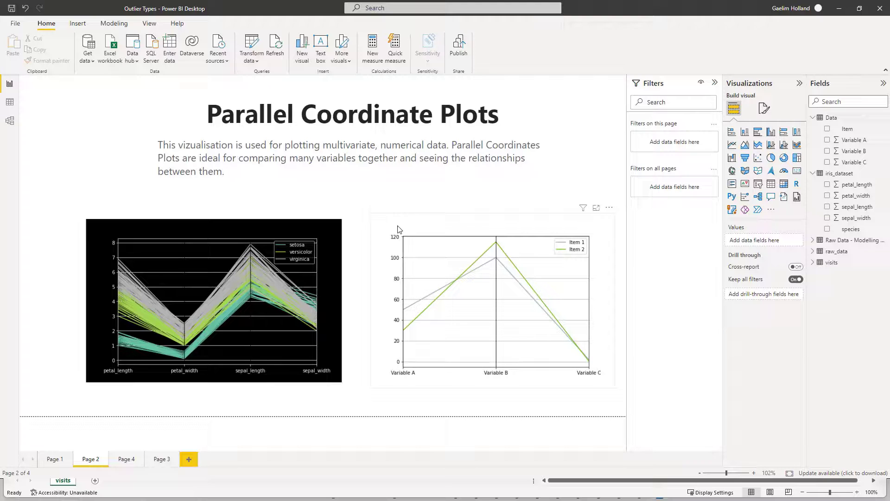
Step: Change the misspelled 'vizualisation' in the page description text box to 'visualization'
left_click(300, 180)
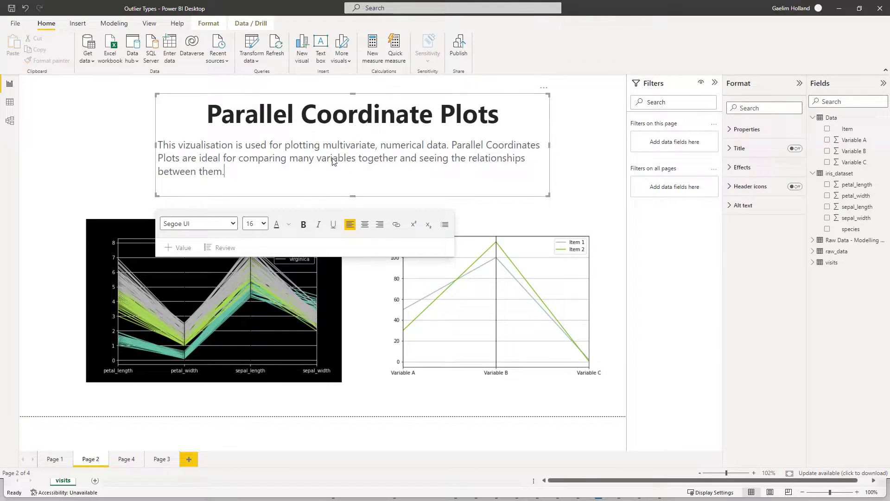
left_click(91, 122)
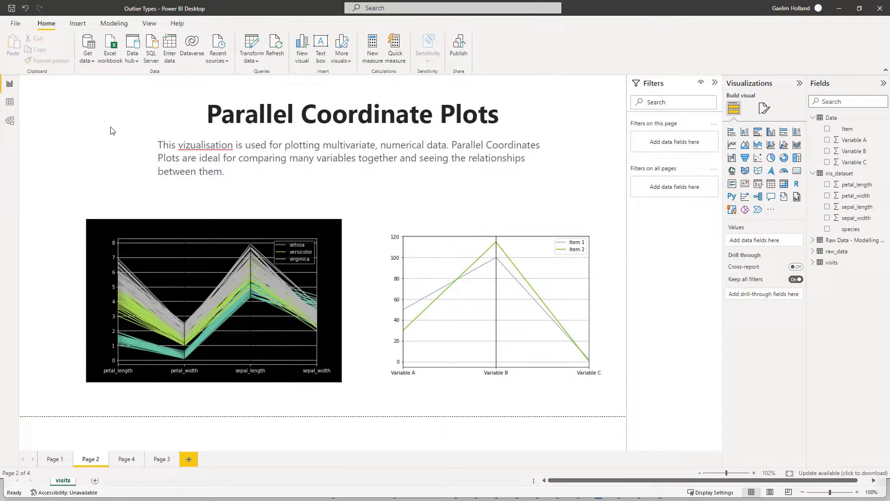
right_click(205, 143)
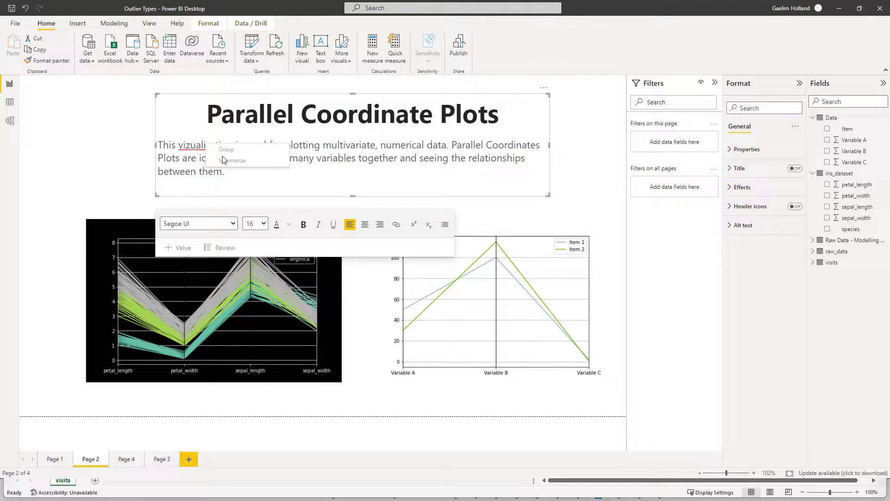
left_click(206, 143)
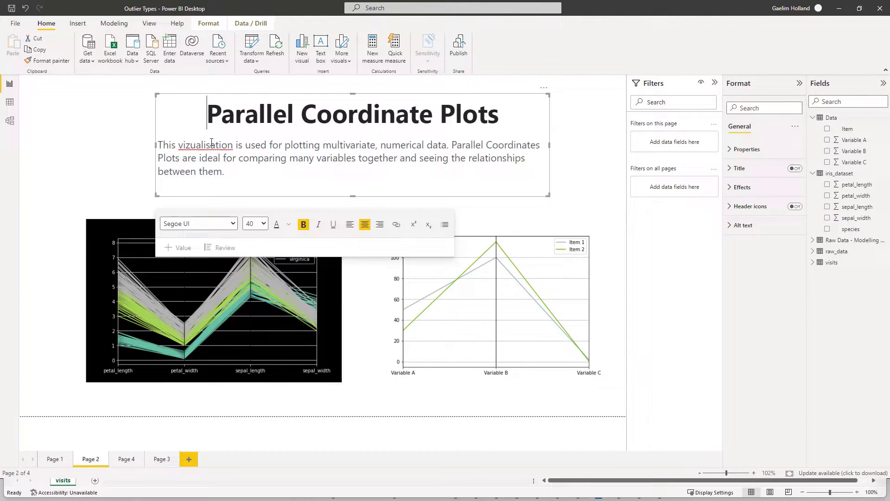
right_click(209, 145)
key("BackSpace")
type("z")
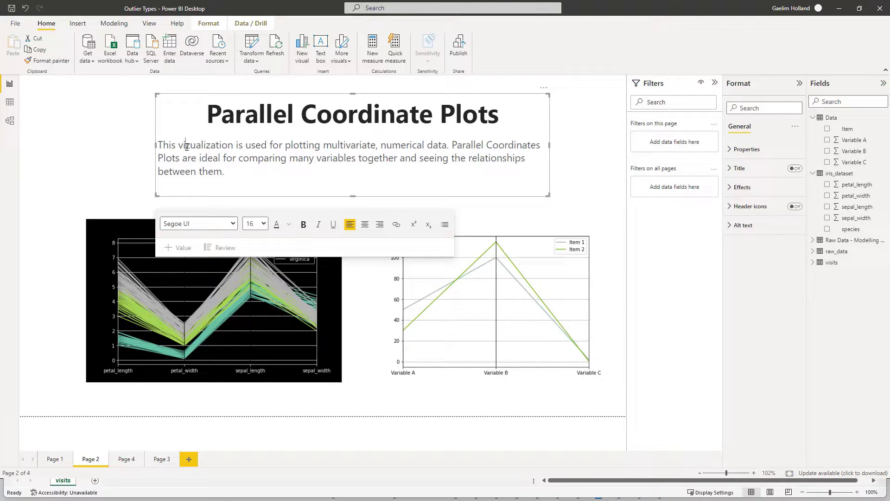
left_click(194, 147)
key("BackSpace")
type("s")
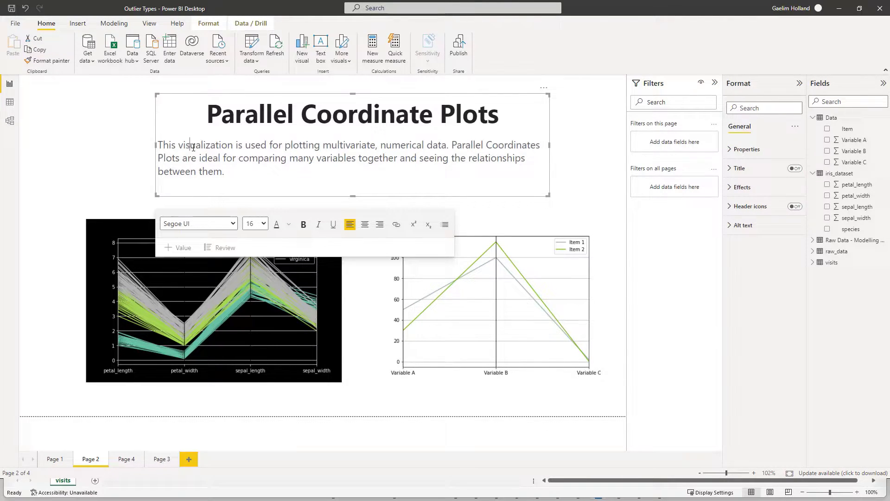
left_click(122, 145)
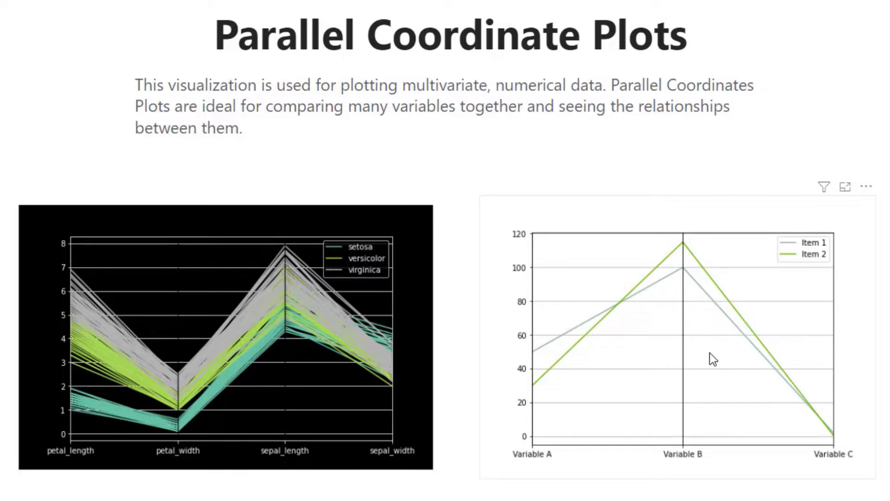
Step: Open the Data table in Data view: Item 1 shows 50, 100, 2 and Item 2 shows 30, 115, 0.5
left_click(703, 215)
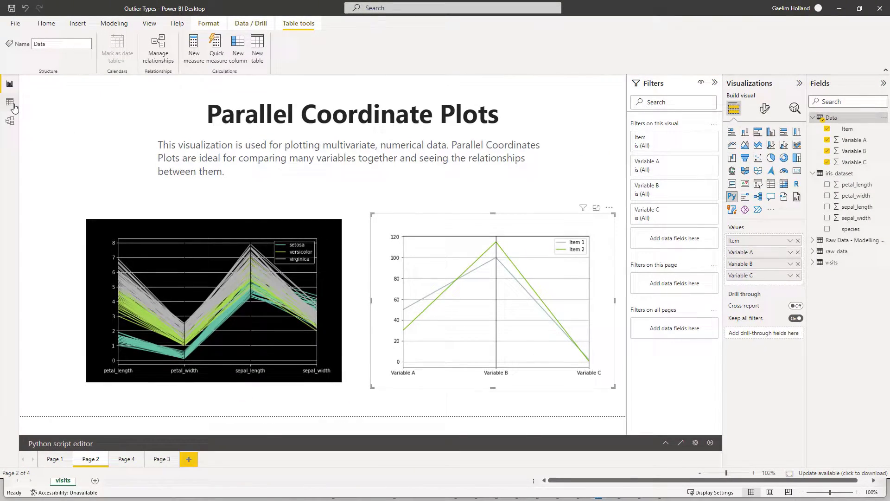
left_click(10, 103)
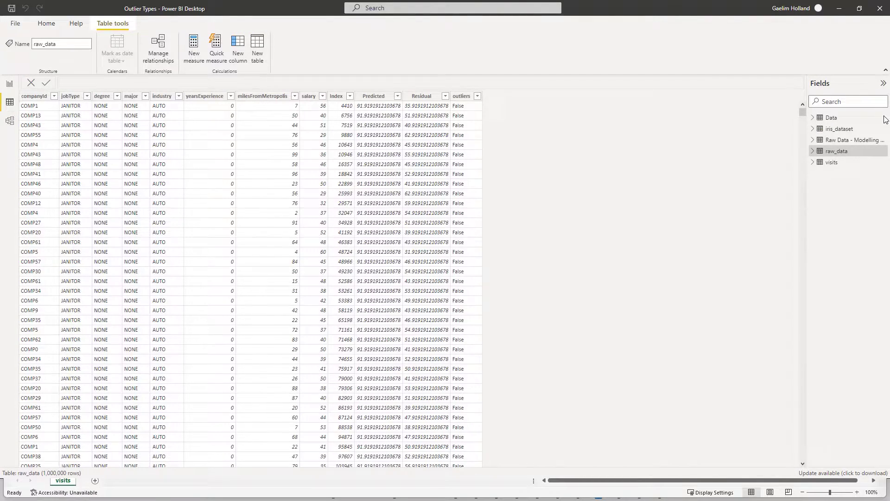
left_click(832, 118)
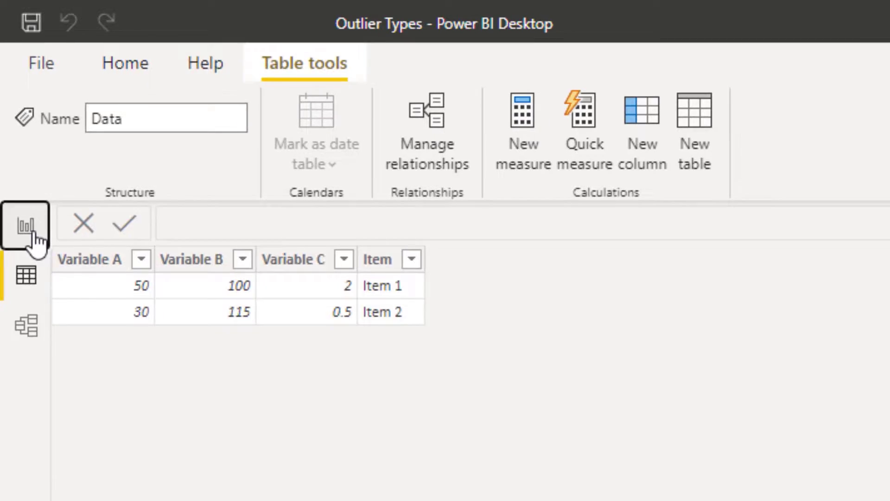
Step: Copy the Item/Variable table visual from Page 4 and return to Page 2
left_click(29, 231)
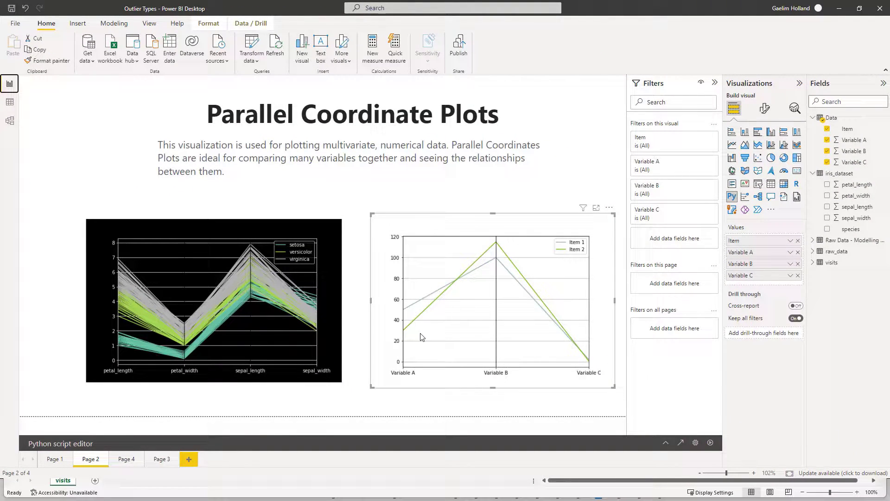
left_click(128, 462)
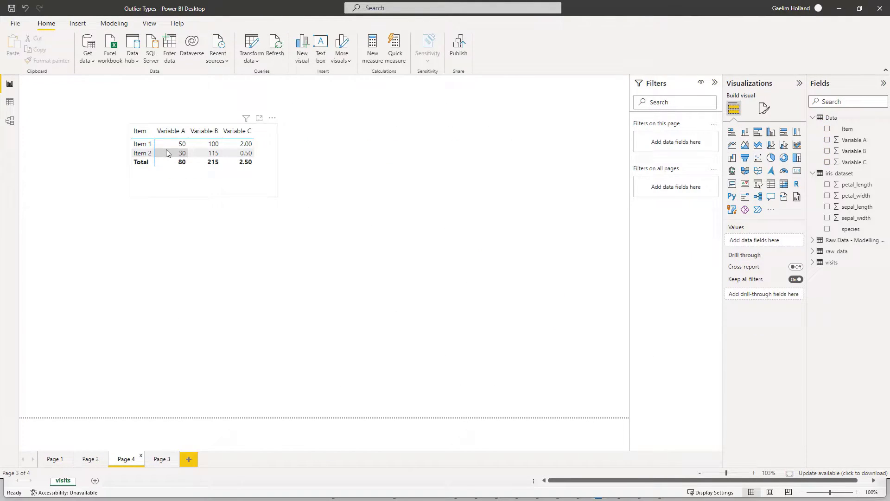
left_click(181, 195)
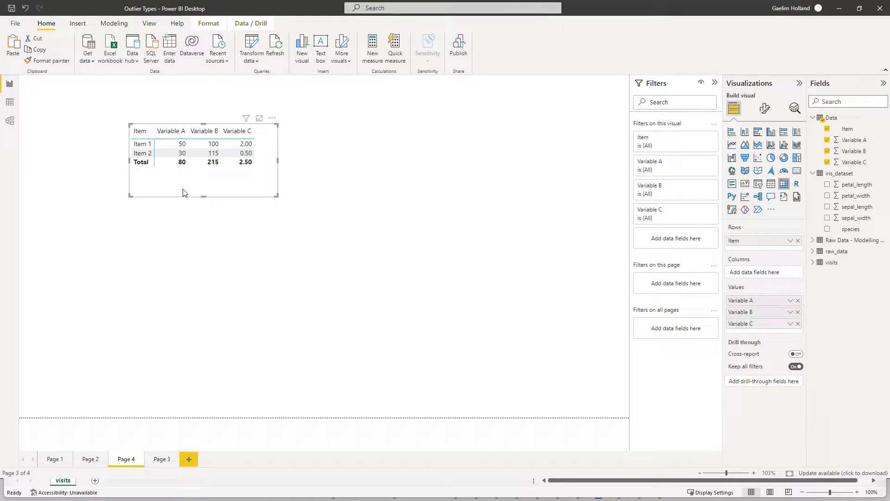
left_click(98, 462)
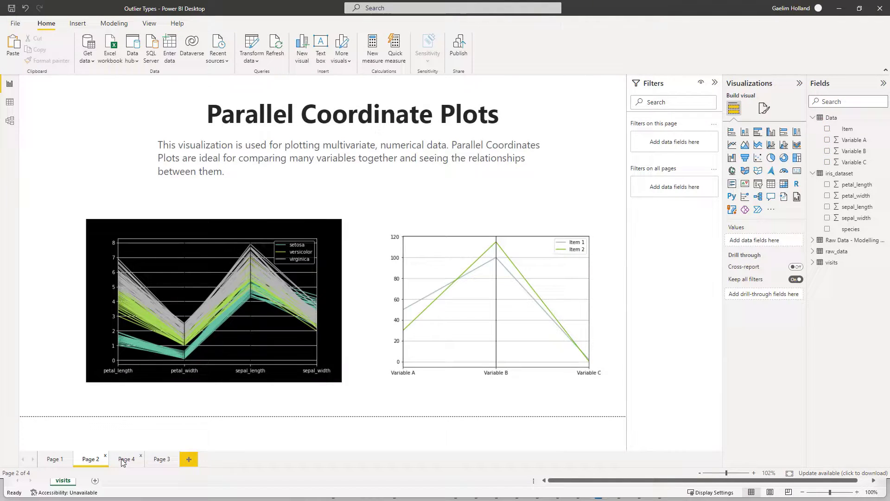
left_click(388, 181)
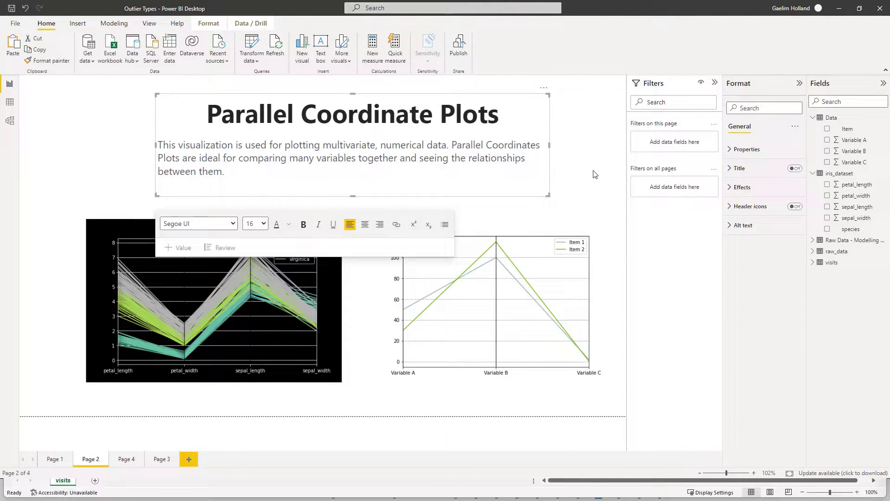
left_click(561, 163)
Step: Paste the table onto Page 2 and position it just above the Item/Variable line chart
key("ctrl+v")
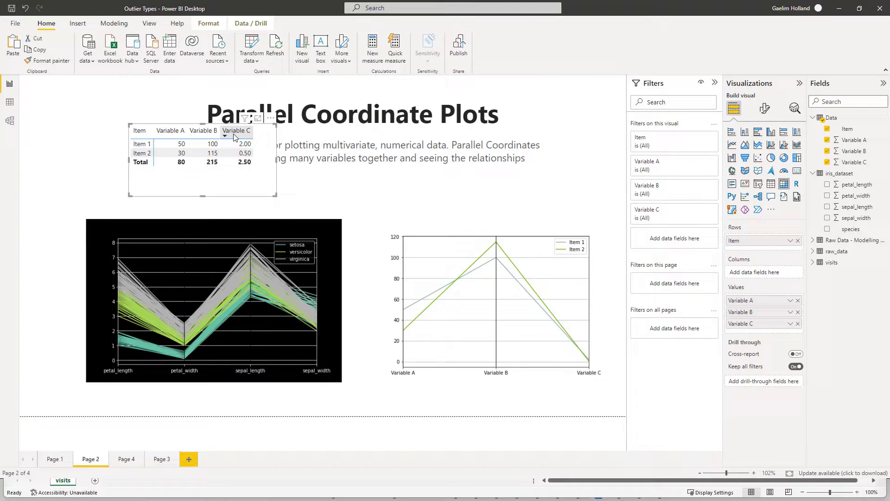
left_click_drag(269, 122, 575, 148)
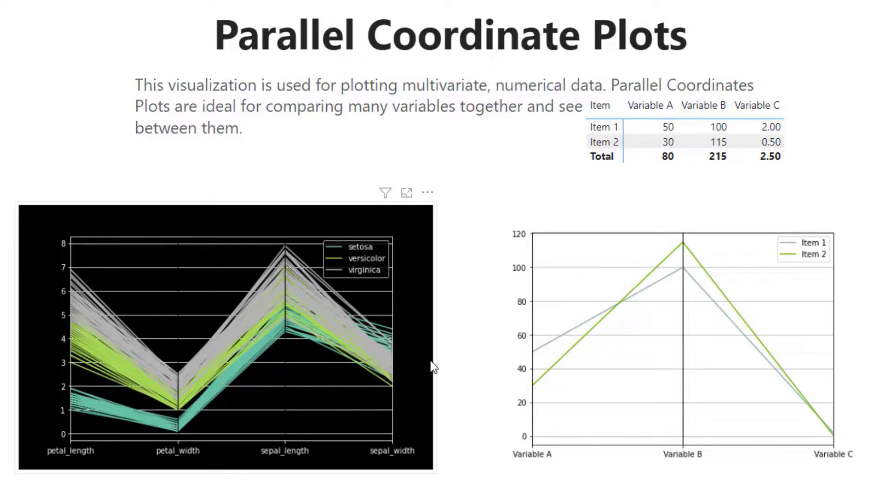
Step: Move the Item/Variable table to the upper-left corner beside the title, above the iris plot
left_click(651, 196)
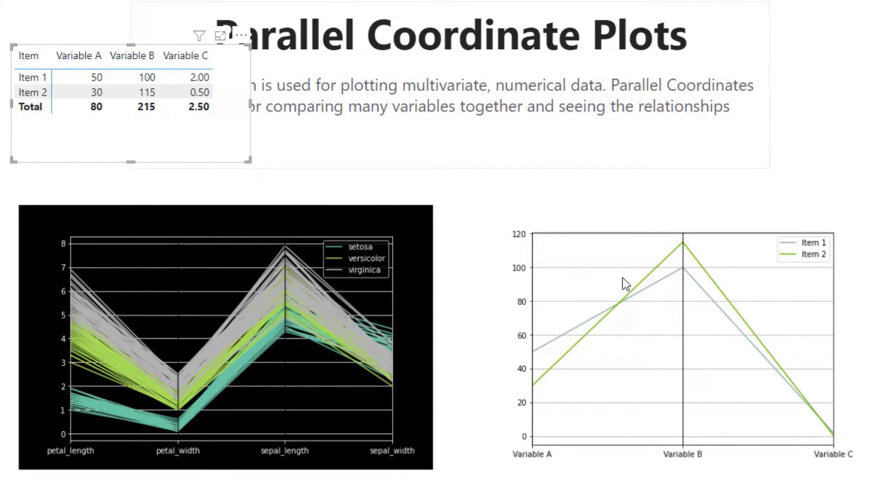
left_click(335, 207)
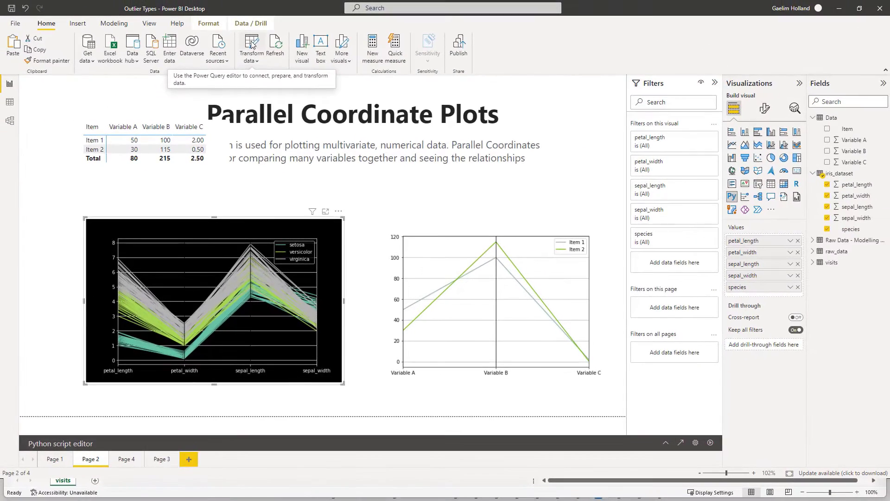
Step: In Transform data, view the seaborn Python script in iris_dataset's Source step
left_click(174, 49)
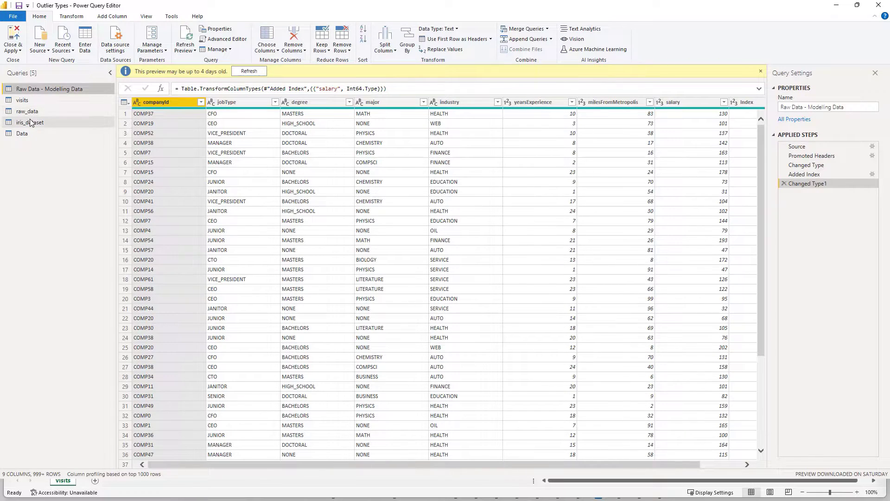
left_click(29, 122)
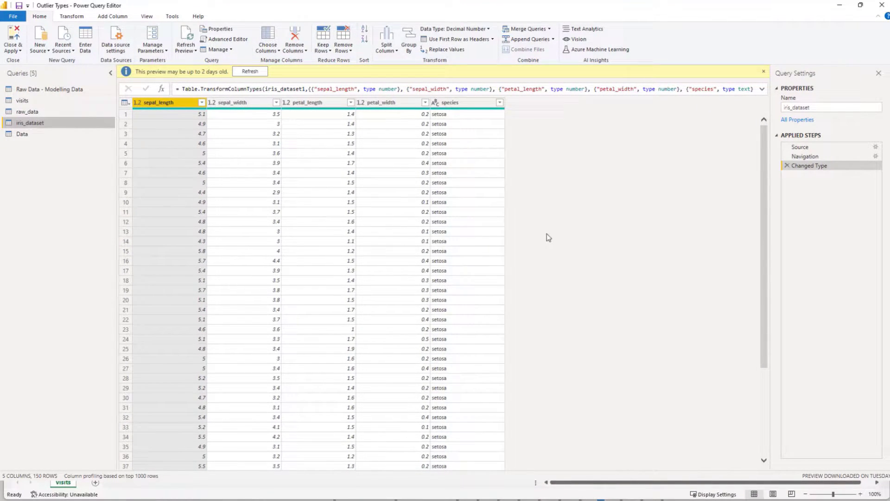
left_click(864, 147)
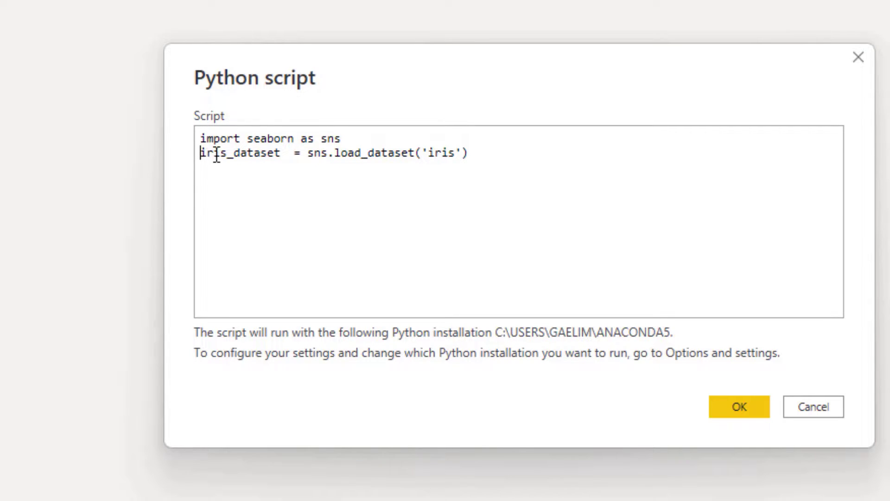
Step: Close the iris_dataset script and preview the 150-row table at its Changed Type step
left_click_drag(201, 153, 293, 153)
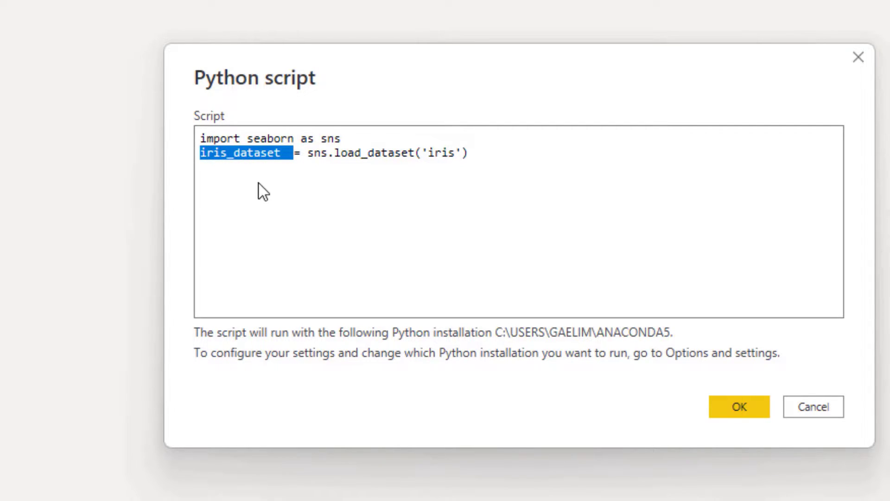
left_click(322, 166)
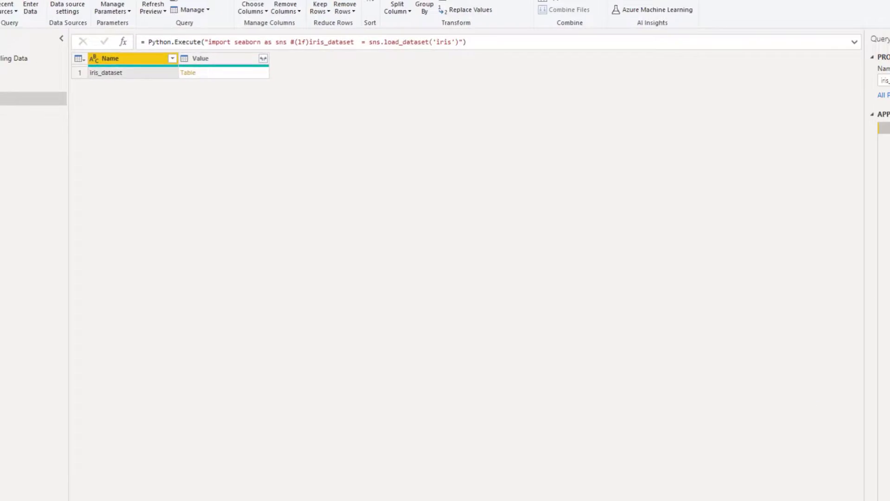
left_click(812, 168)
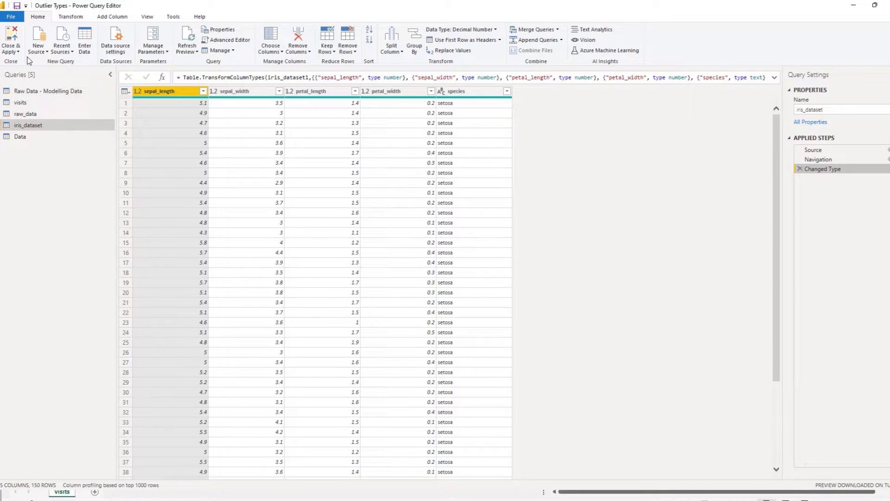
Step: Confirm the Data query's Item/Variable table in Create Table, then Close & Apply to the report
left_click(19, 136)
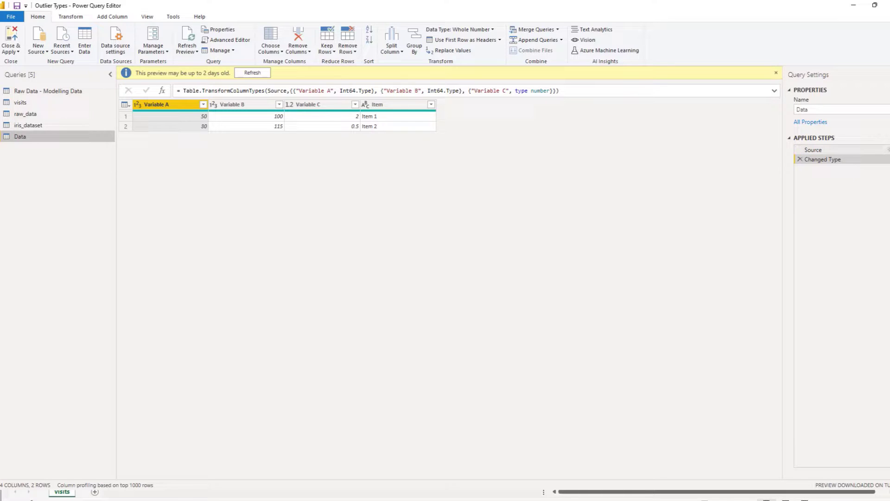
left_click(888, 150)
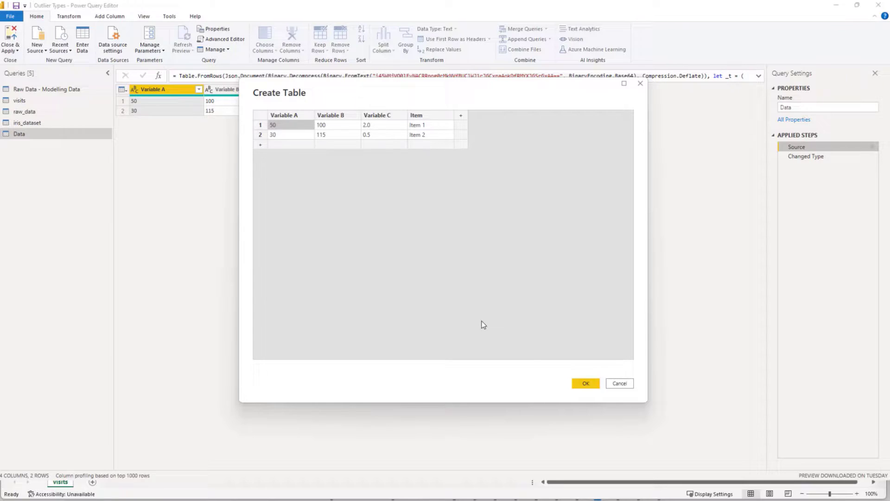
left_click(584, 384)
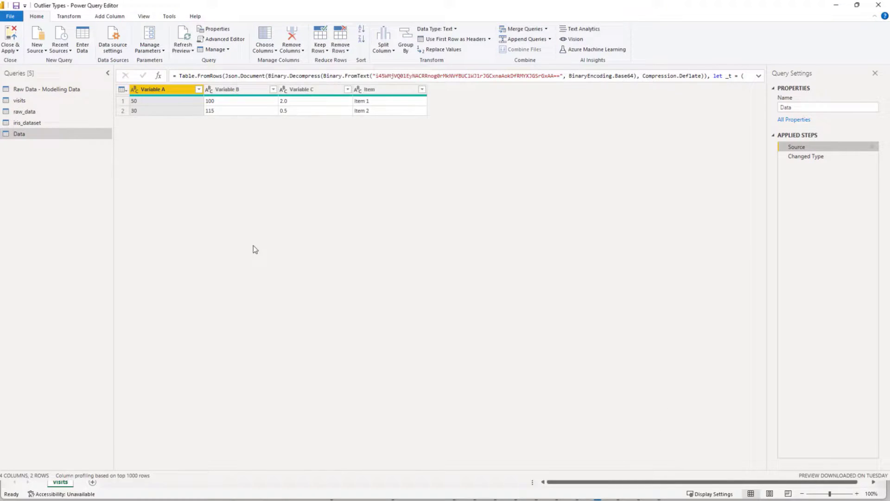
left_click(17, 51)
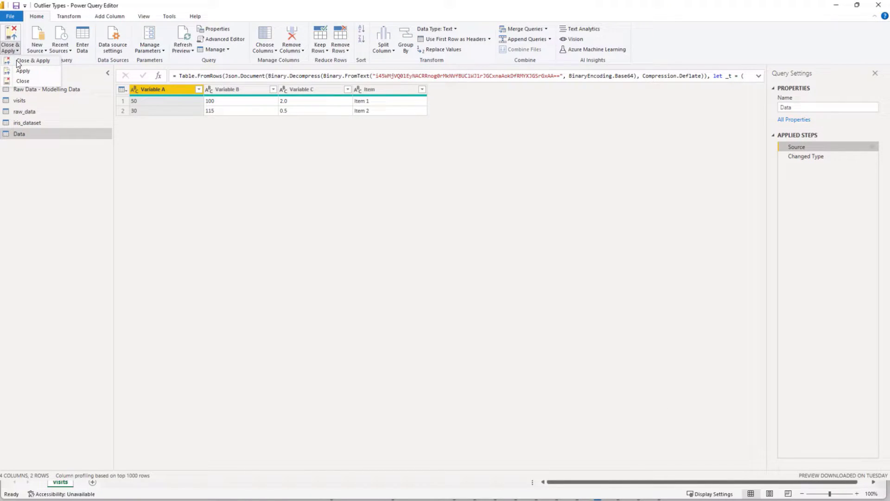
left_click(17, 60)
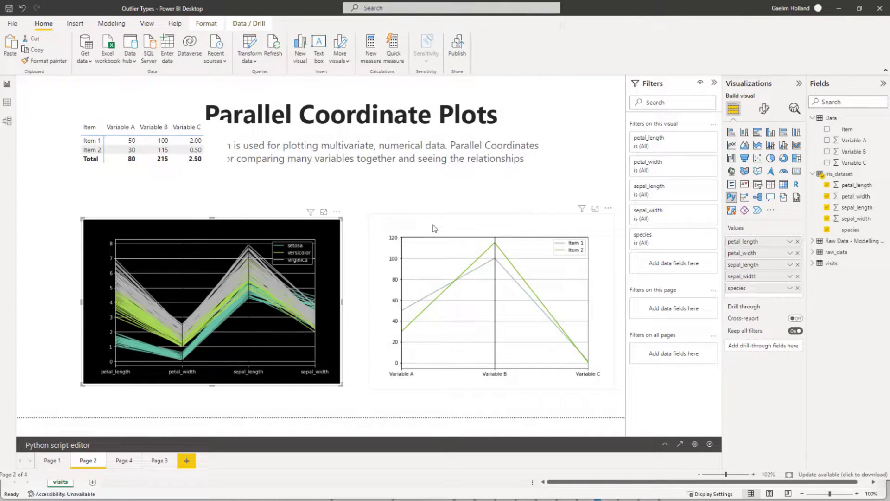
Step: Expand the Item/Variable plot's Python script, showing parallel_coordinates(dataset,'Item') and plt.show()
left_click(419, 223)
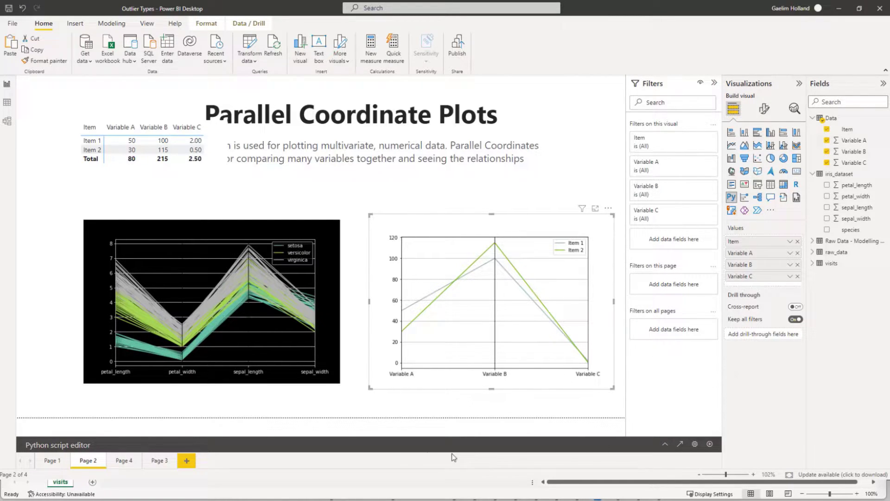
left_click(666, 446)
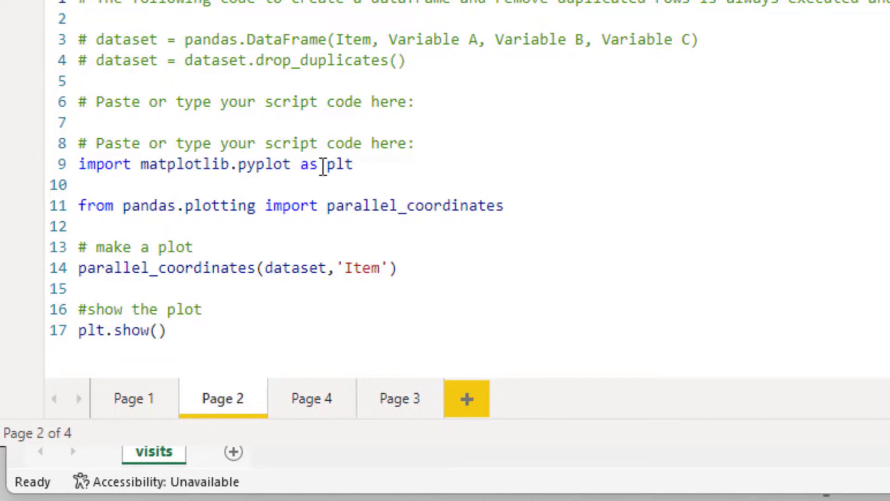
left_click(537, 211)
left_click_drag(537, 211, 328, 215)
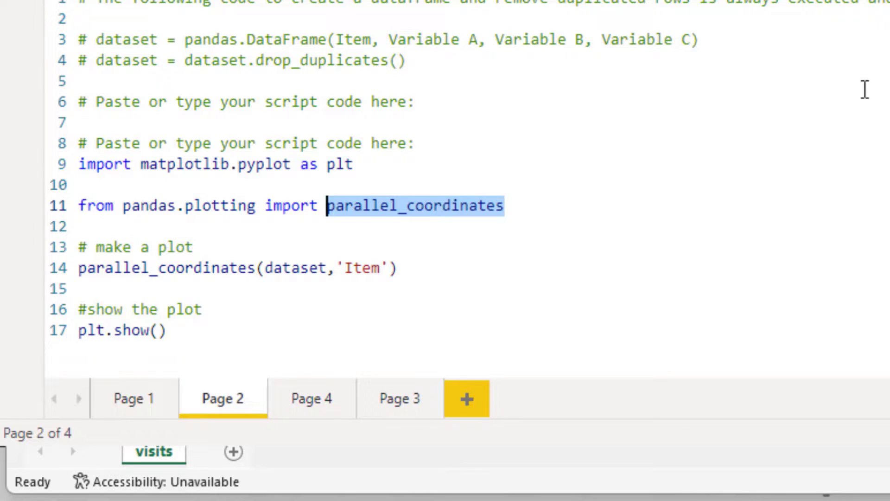
left_click(438, 122)
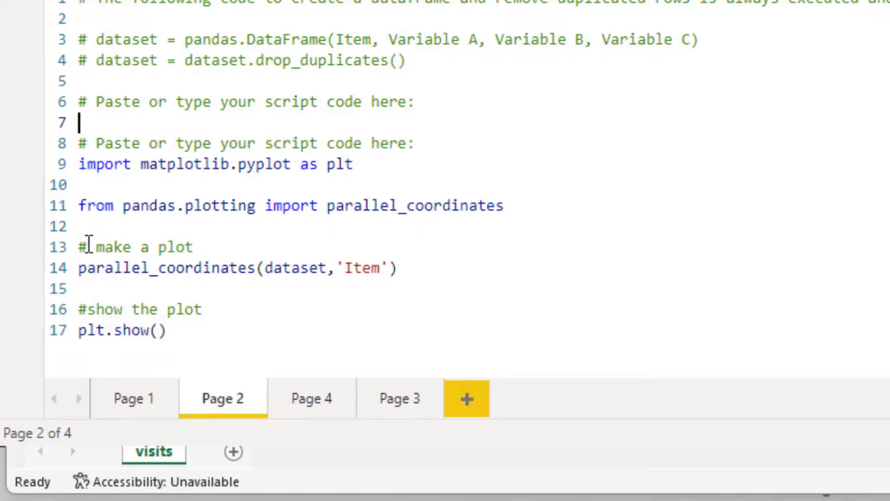
left_click_drag(89, 246, 209, 251)
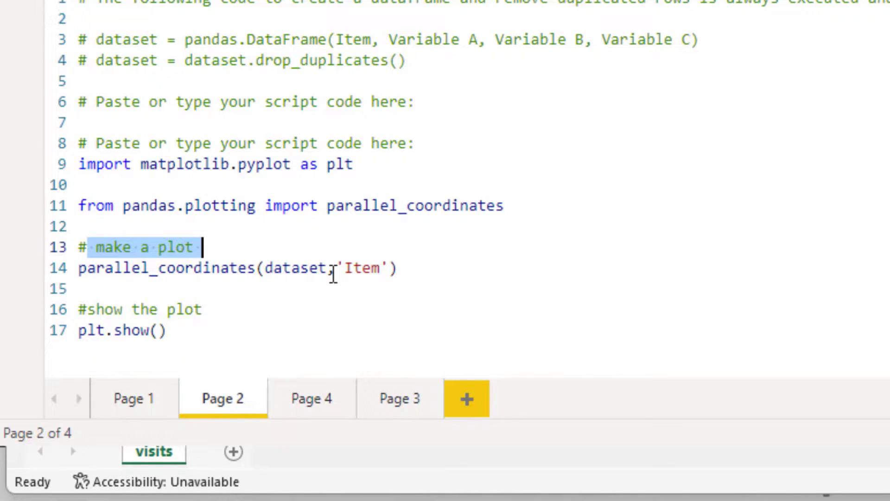
left_click_drag(330, 273, 312, 298)
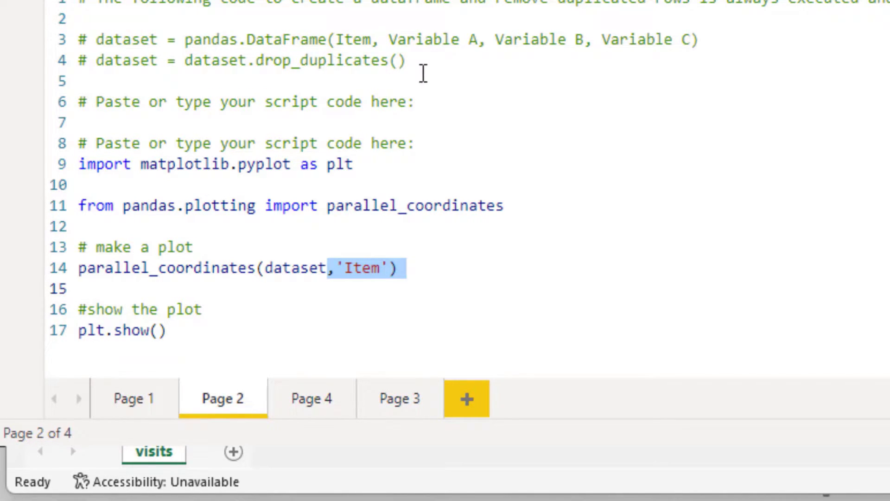
left_click_drag(399, 60, 88, 60)
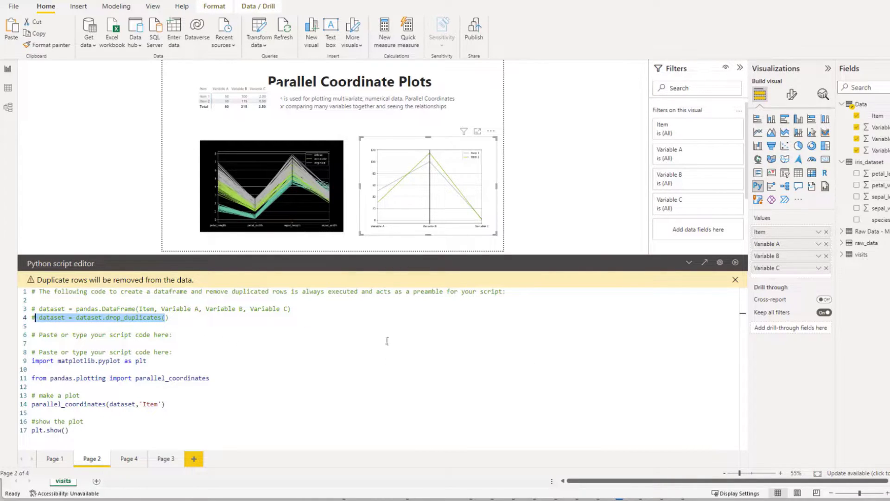
Step: Uncheck Variable C in the Fields pane so the Python visual plots only Variables A and B
left_click(827, 268)
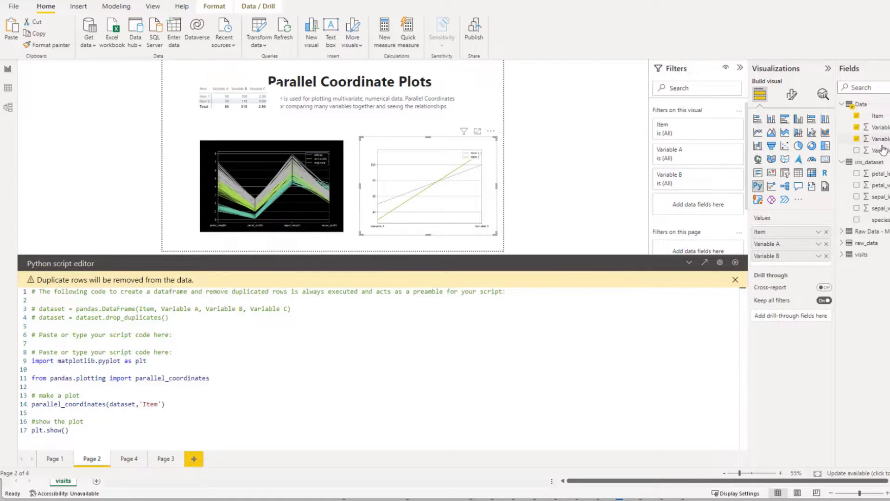
Step: Drag Variable C back into the Values well below Variable B, then collapse the script editor
left_click_drag(880, 151, 822, 257)
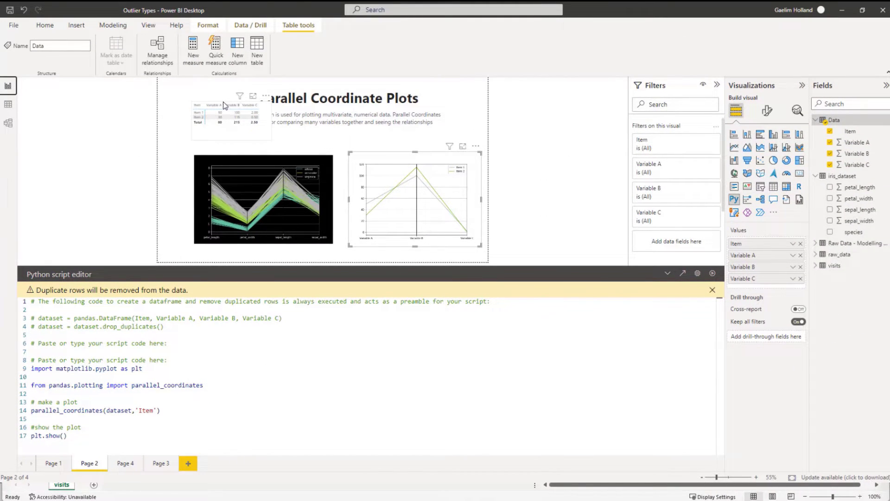
left_click(668, 273)
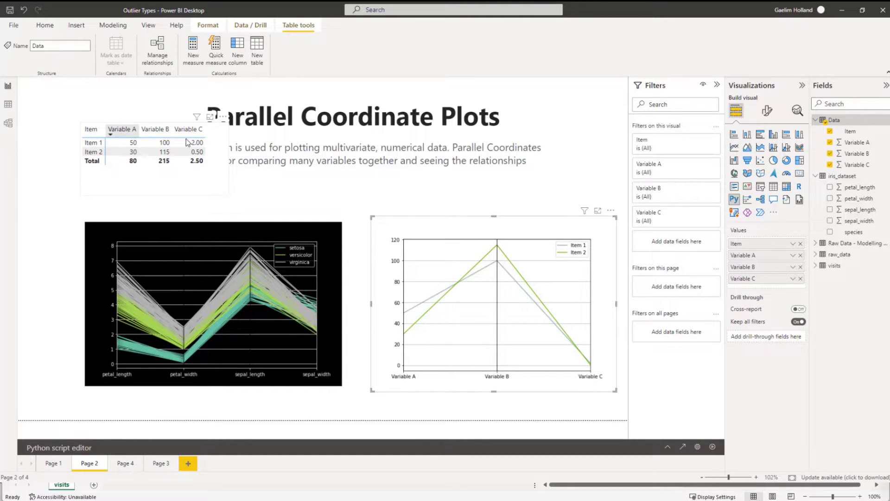
Step: Delete ,'Item' from line 14, run the script and view the missing class_column error
left_click(668, 447)
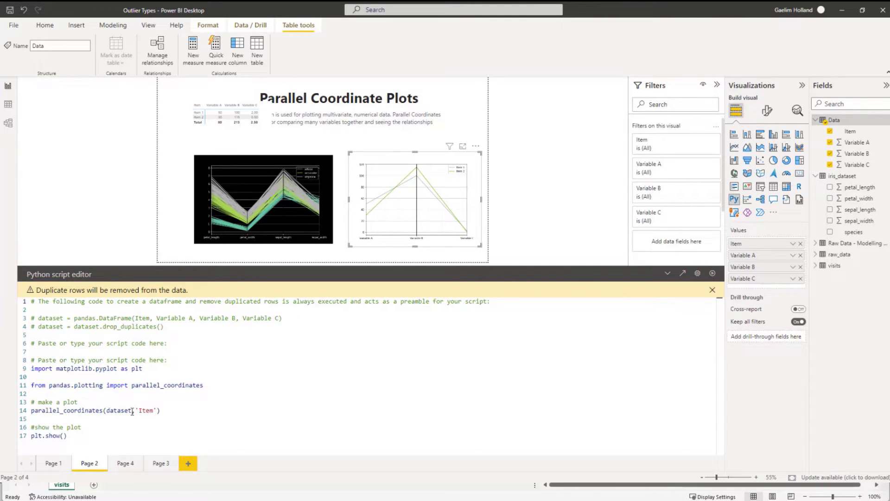
left_click_drag(132, 412, 157, 410)
key("BackSpace")
left_click(712, 273)
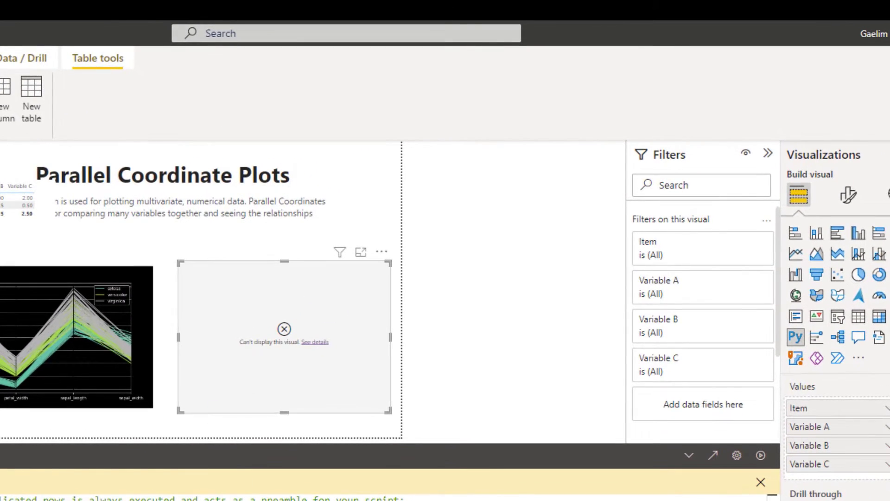
left_click(434, 202)
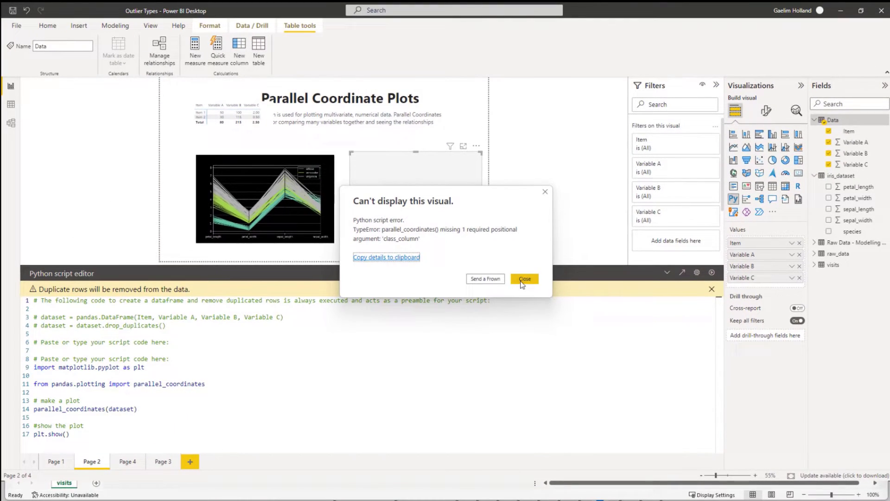
Step: Add ,'item' as the class argument on line 14, run it and inspect the KeyError
left_click(524, 279)
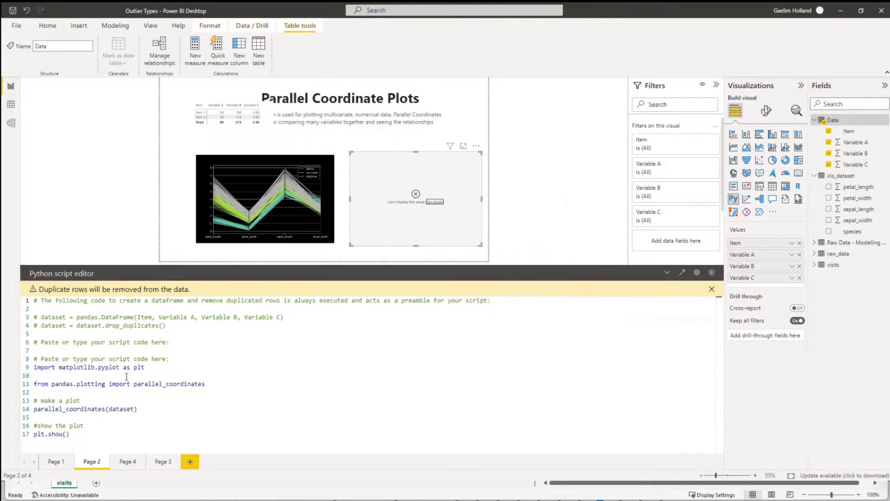
left_click(135, 410)
type(",")
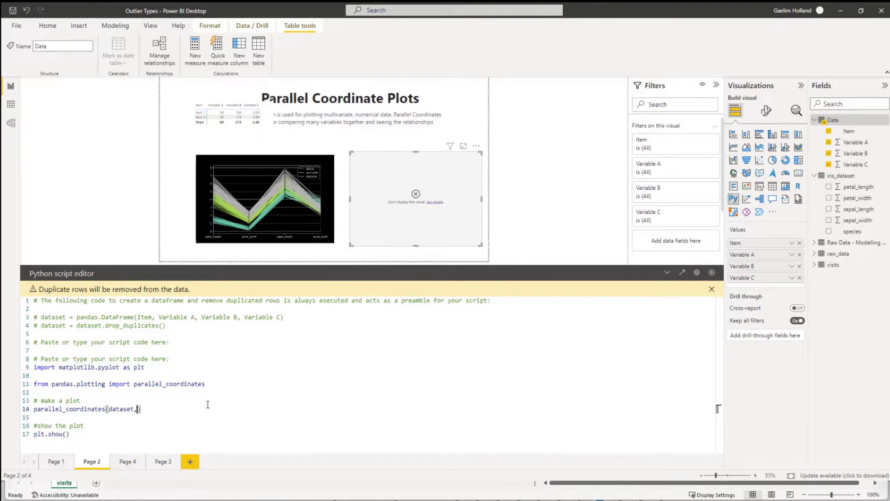
type("''item")
left_click(712, 272)
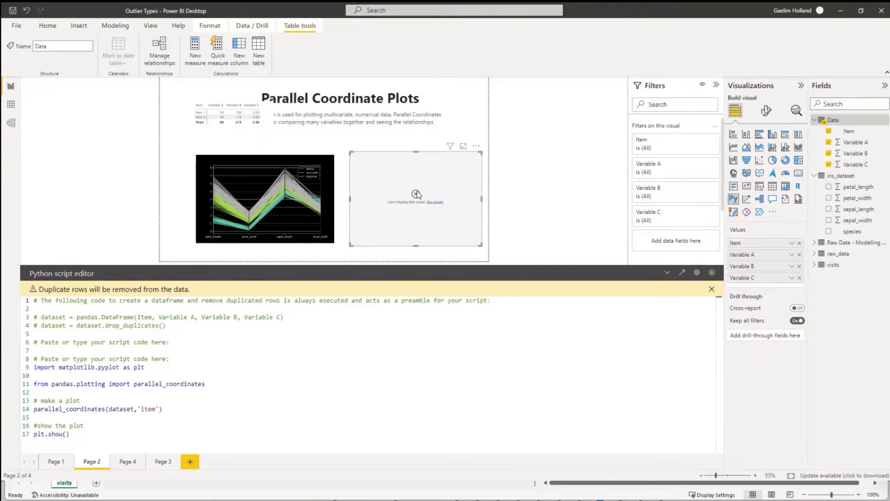
left_click(436, 202)
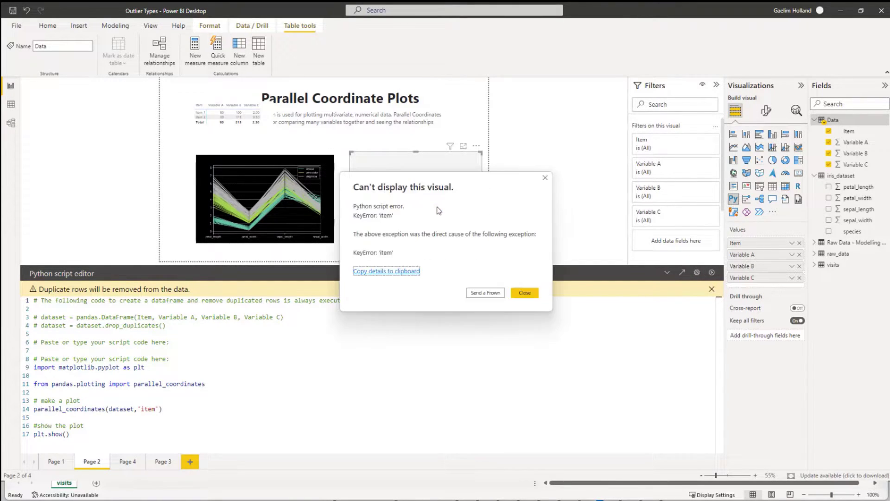
left_click(515, 295)
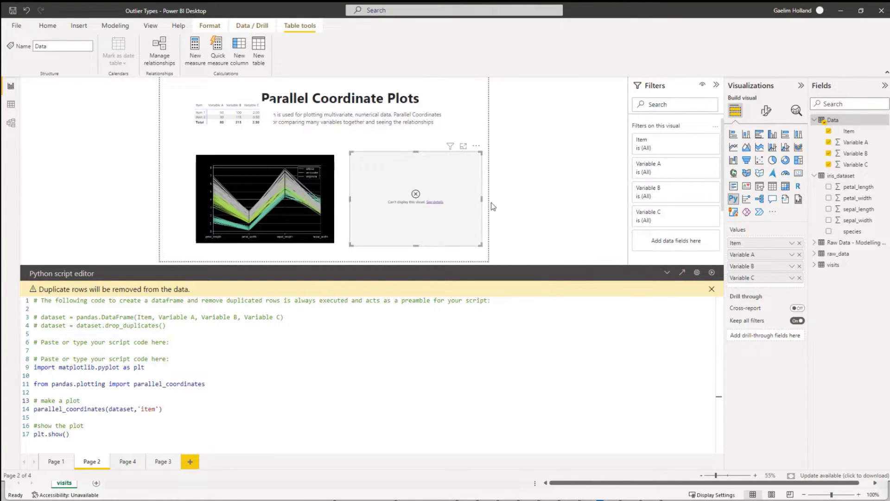
left_click(433, 202)
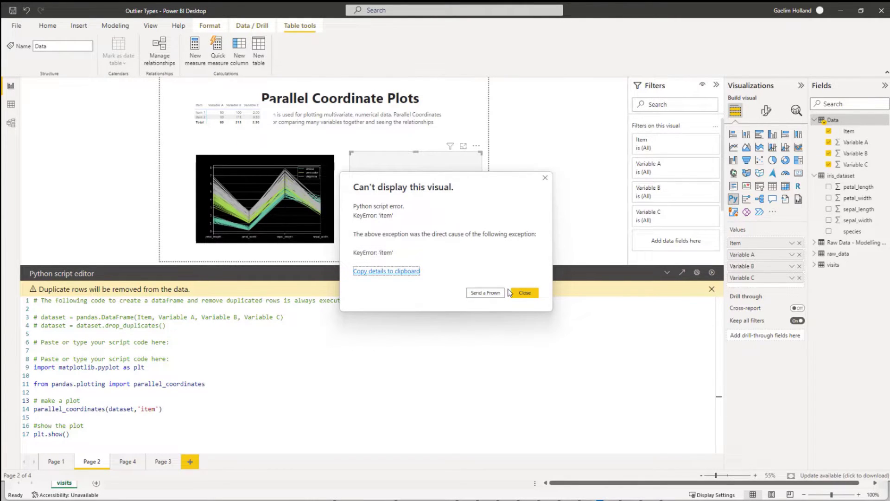
left_click(524, 292)
Step: Correct the class name to 'Item' and rerun so the Item/Variable plot renders
left_click(143, 409)
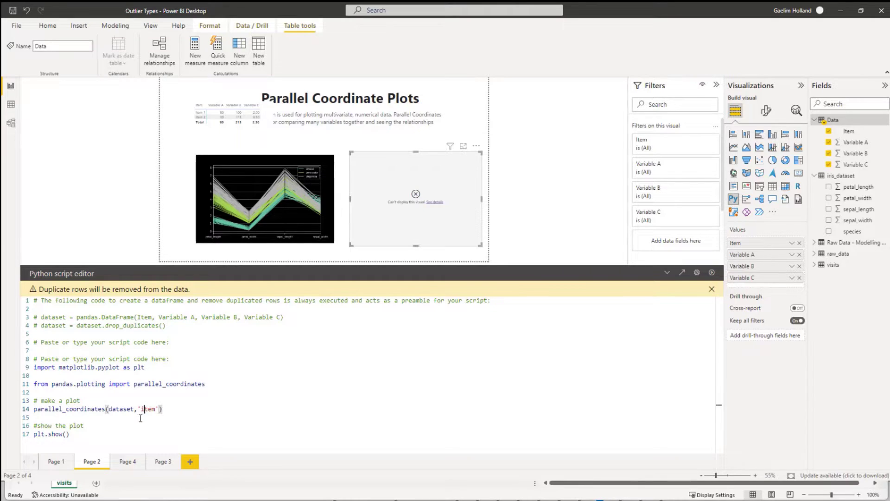
key("BackSpace")
type("I")
left_click(712, 273)
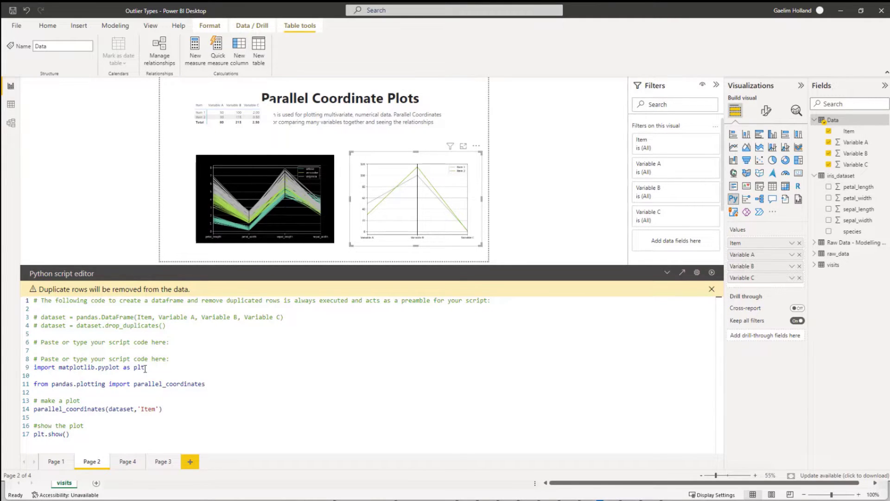
Step: Show the iris plot's Python script and select its dark_background style line on line 9
left_click_drag(145, 369, 39, 369)
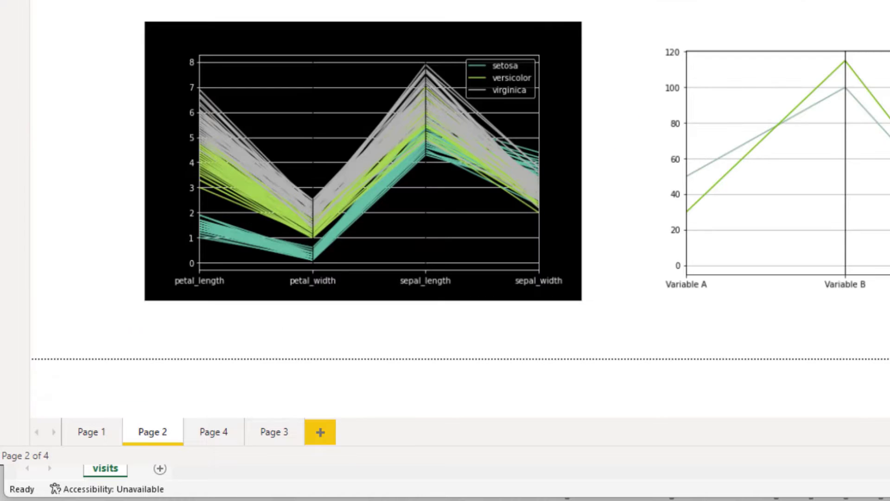
left_click(325, 22)
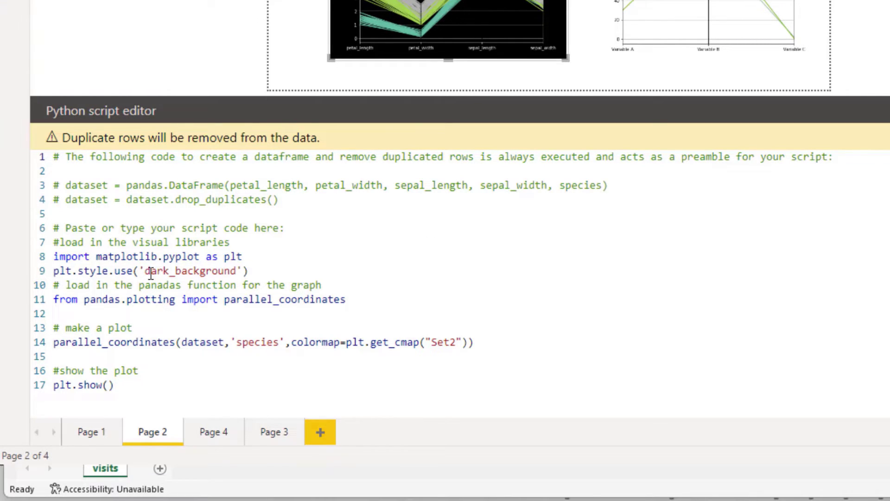
left_click_drag(255, 277, 56, 274)
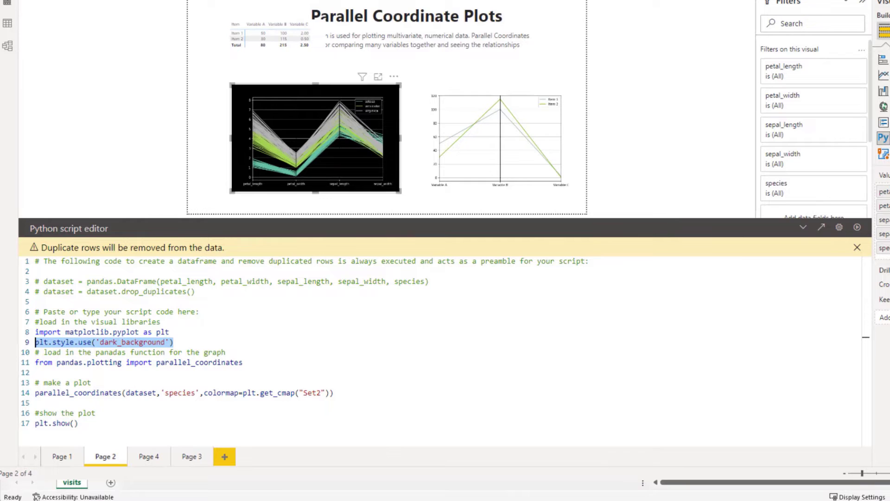
Step: Browse matplotlib's Style sheets reference in Chrome, then resize it beside the report
key("alt+Tab")
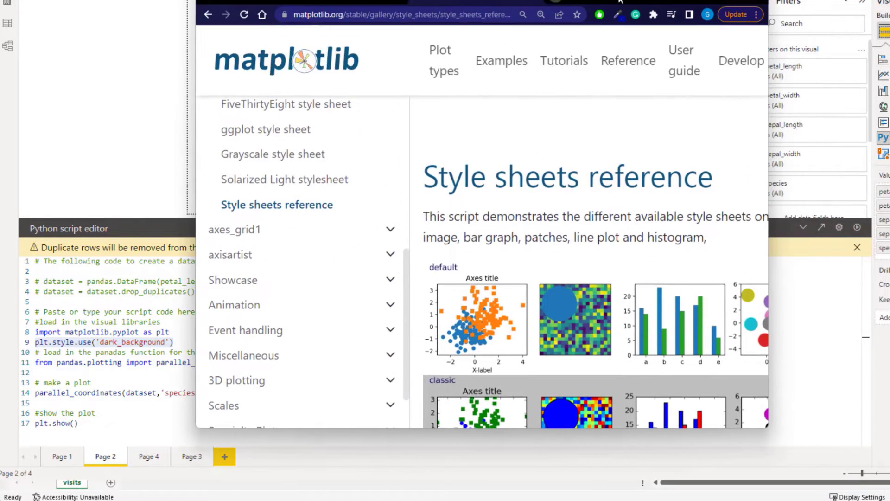
left_click(738, 1)
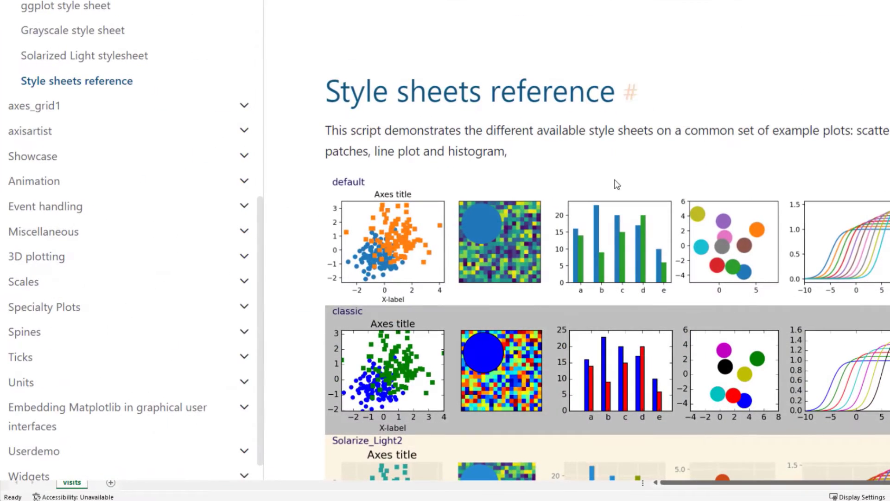
scroll(526, 311, "down", 3)
scroll(539, 243, "down", 9)
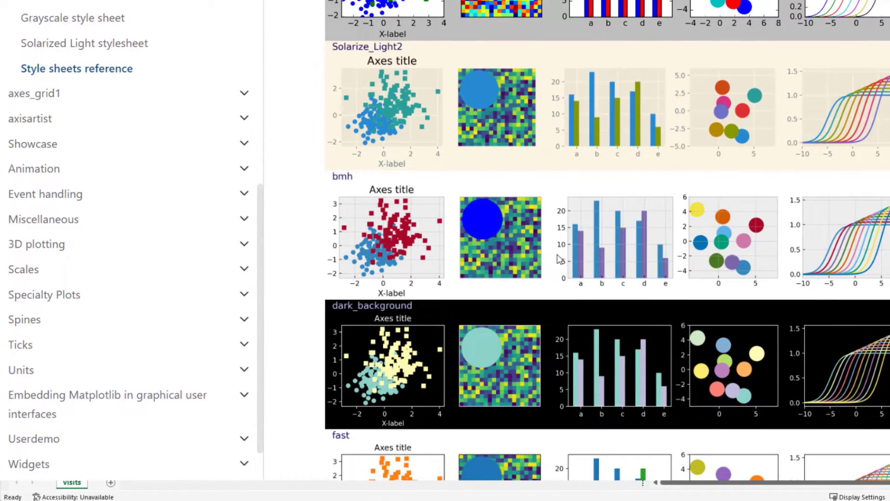
scroll(461, 286, "up", 3)
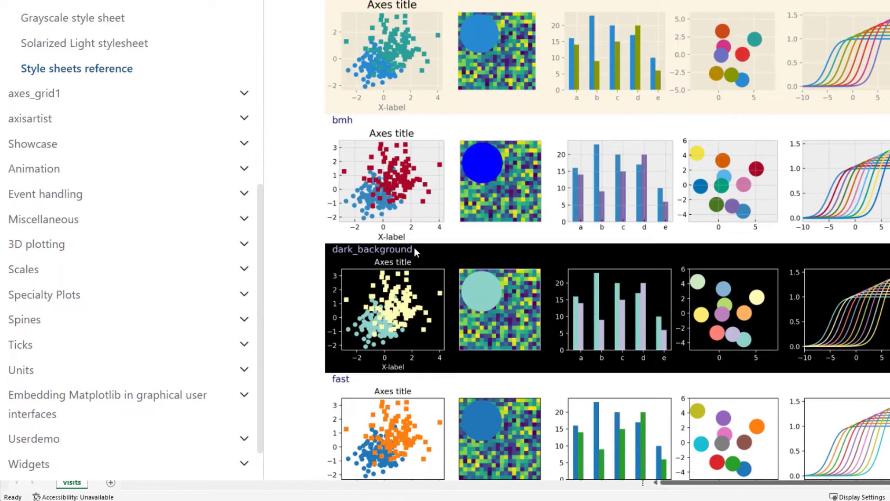
key("super+Down")
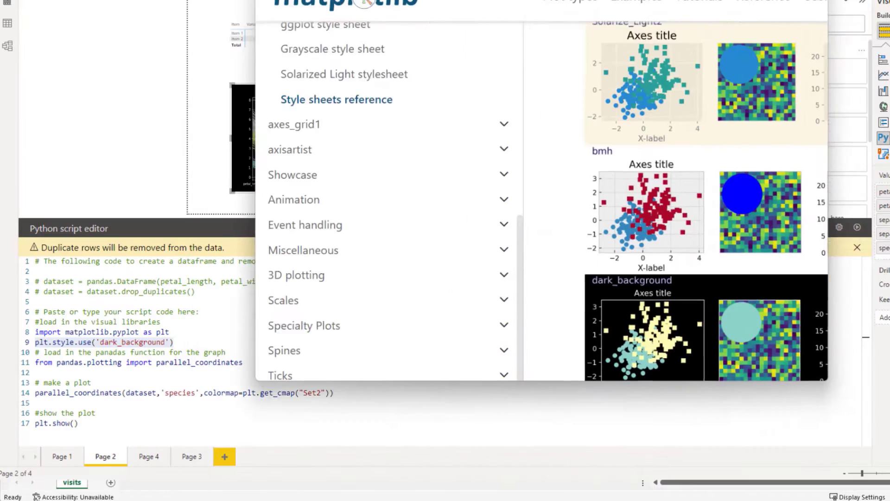
left_click_drag(734, 232, 535, 232)
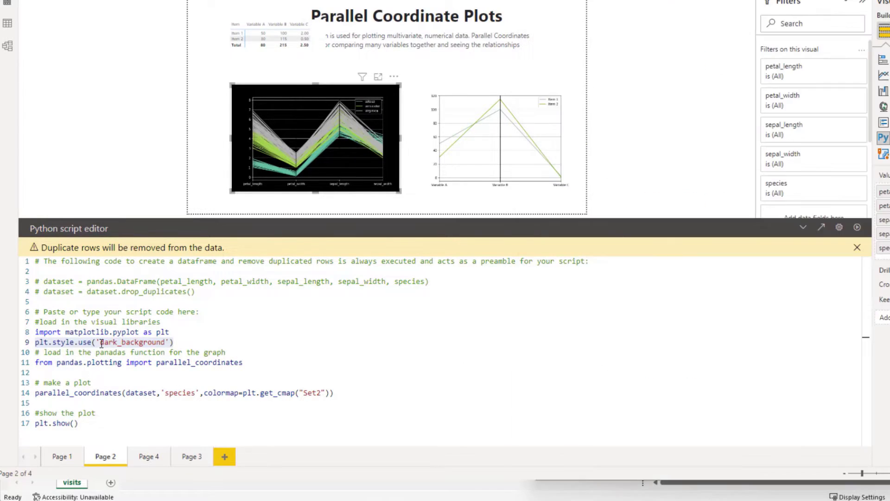
Step: Replace 'dark_background' with 'ggplot' on line 9 and run the script
triple_click(102, 343)
left_click(159, 343)
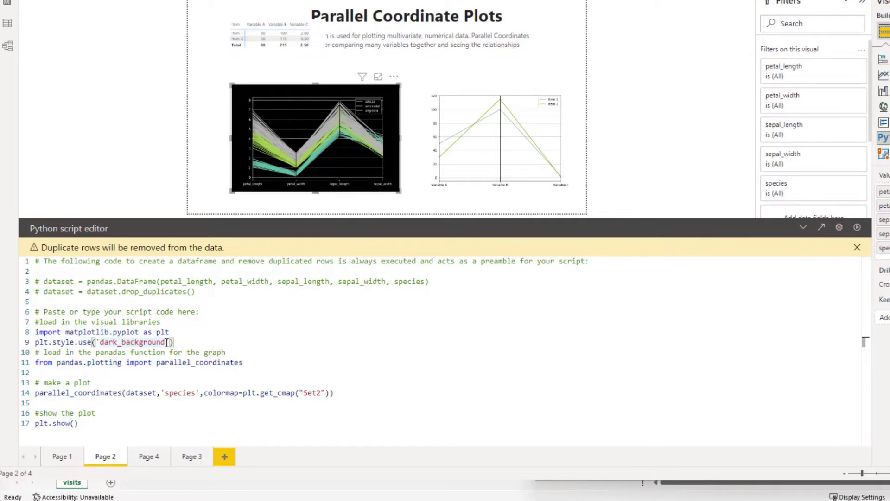
left_click_drag(166, 343, 102, 344)
type("ggplot")
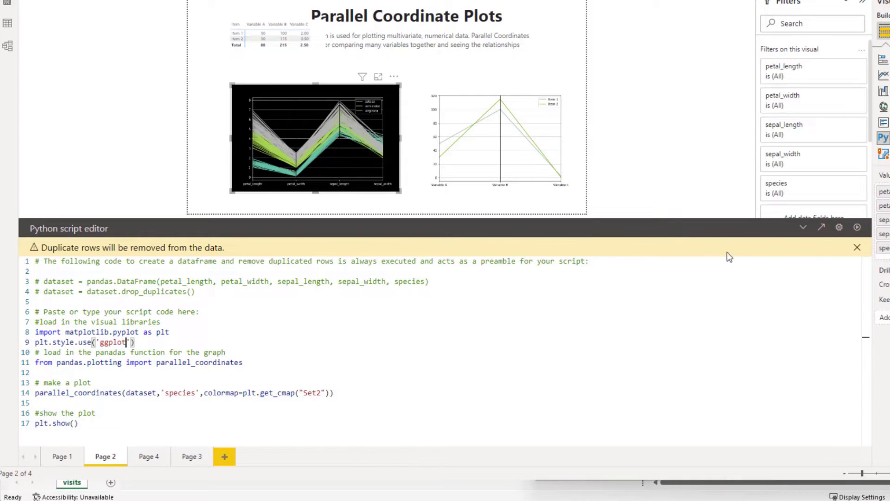
left_click(858, 226)
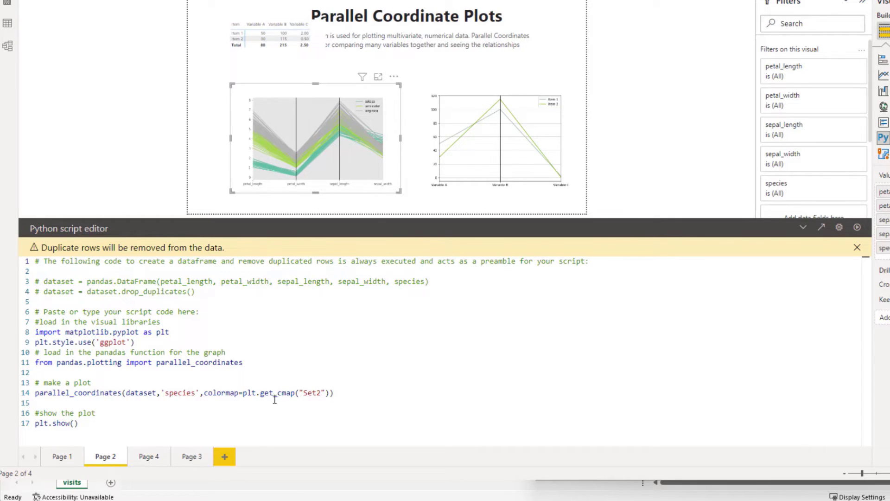
left_click_drag(243, 392, 299, 393)
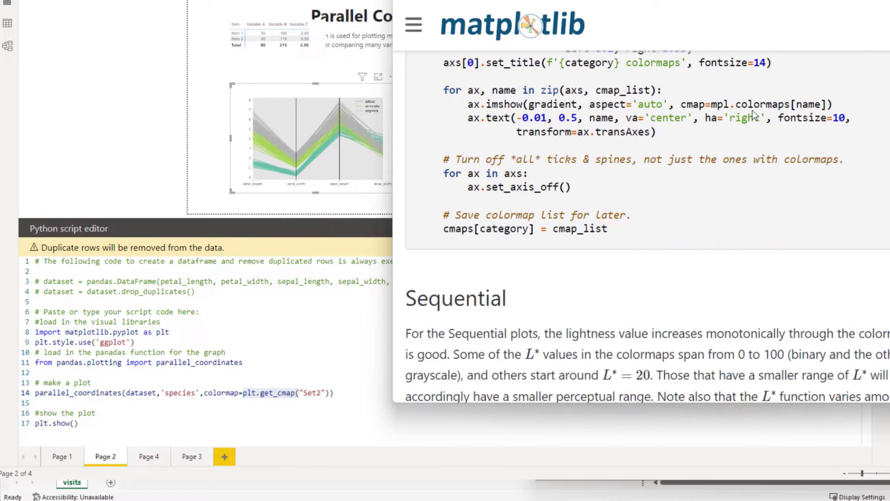
scroll(701, 225, "down", 10)
scroll(667, 224, "up", 4)
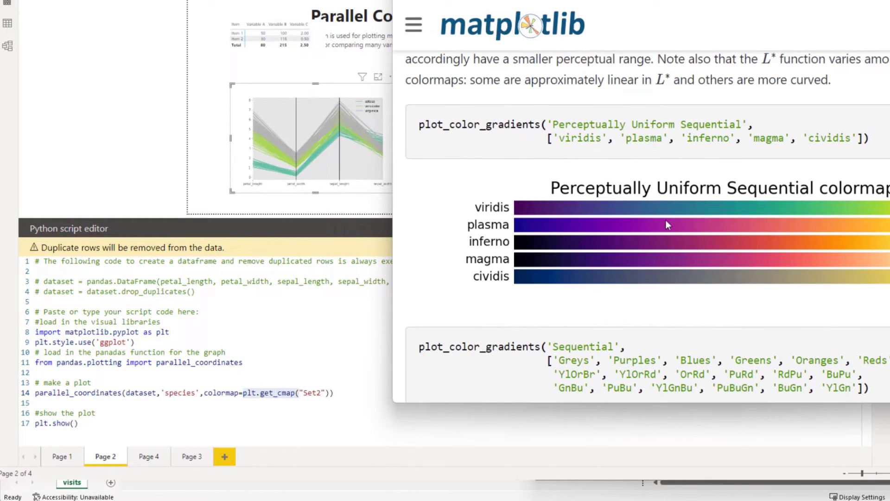
scroll(571, 230, "down", 5)
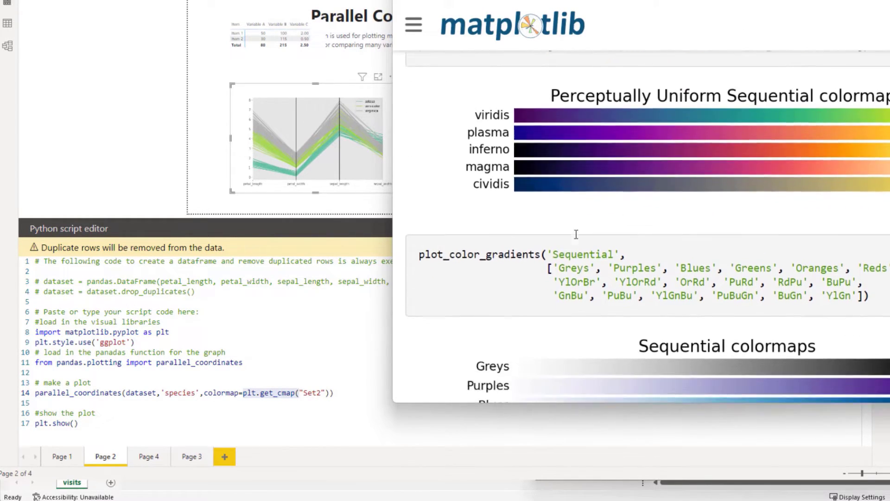
scroll(578, 247, "down", 15)
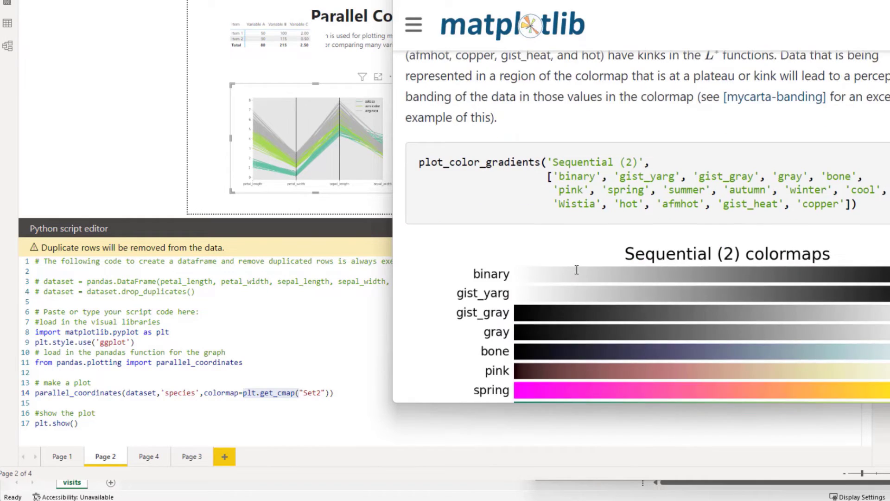
scroll(577, 273, "down", 10)
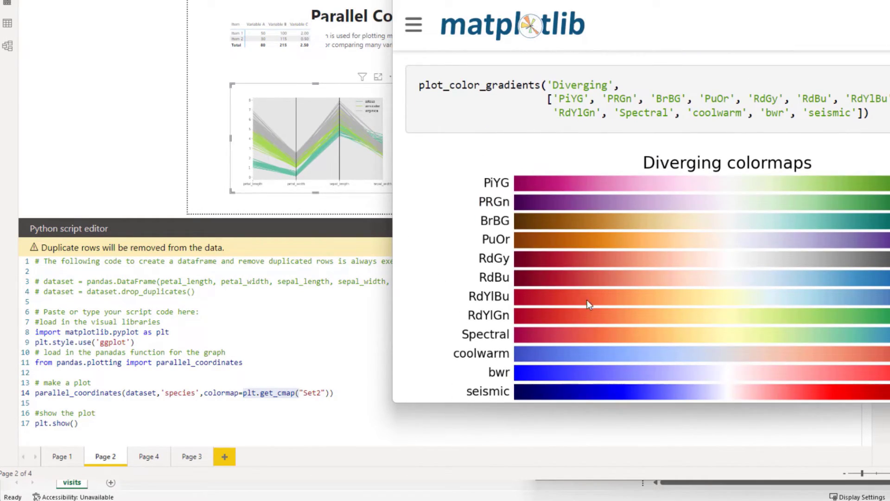
scroll(588, 300, "down", 3)
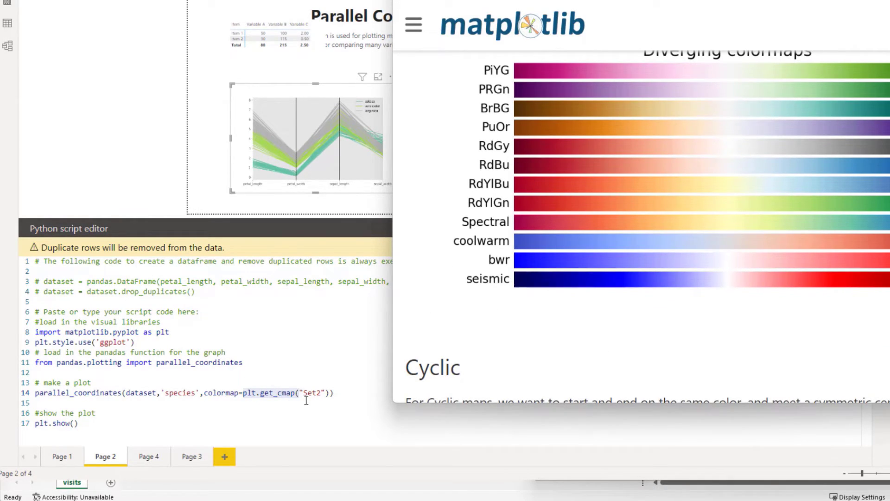
scroll(536, 285, "down", 5)
scroll(538, 291, "down", 4)
scroll(535, 288, "up", 6)
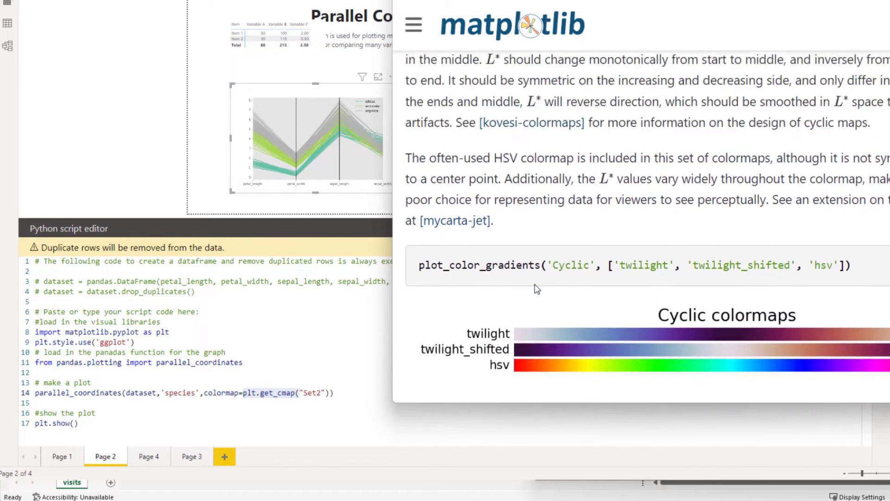
scroll(482, 235, "down", 15)
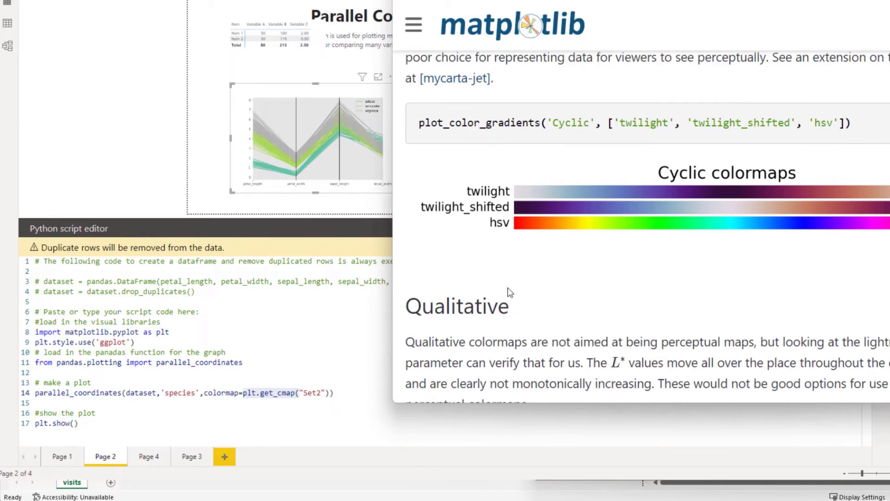
scroll(517, 284, "up", 2)
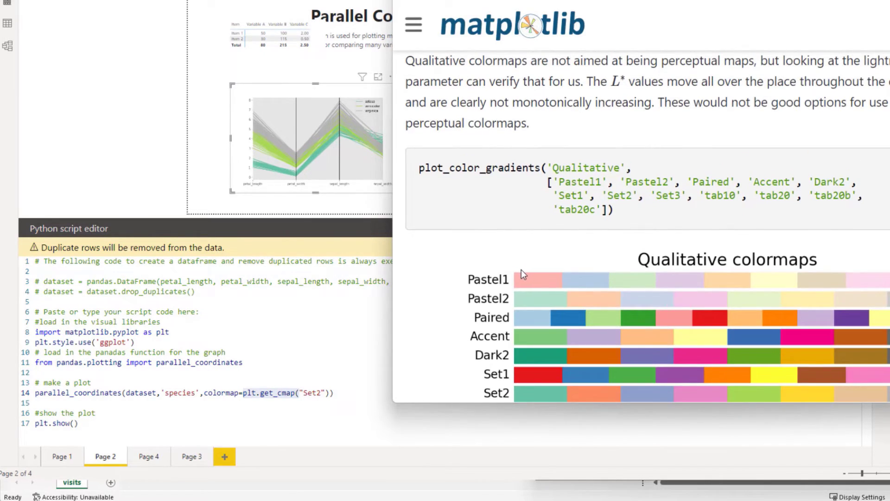
scroll(521, 269, "down", 3)
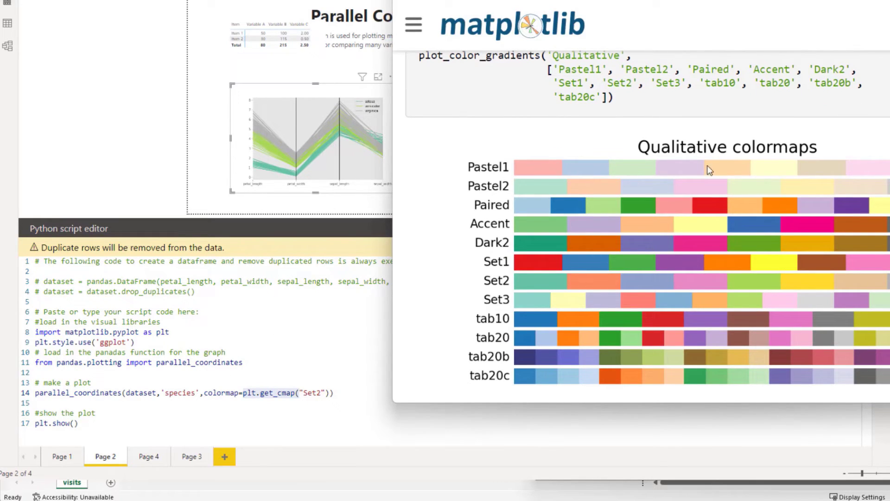
scroll(551, 320, "down", 1)
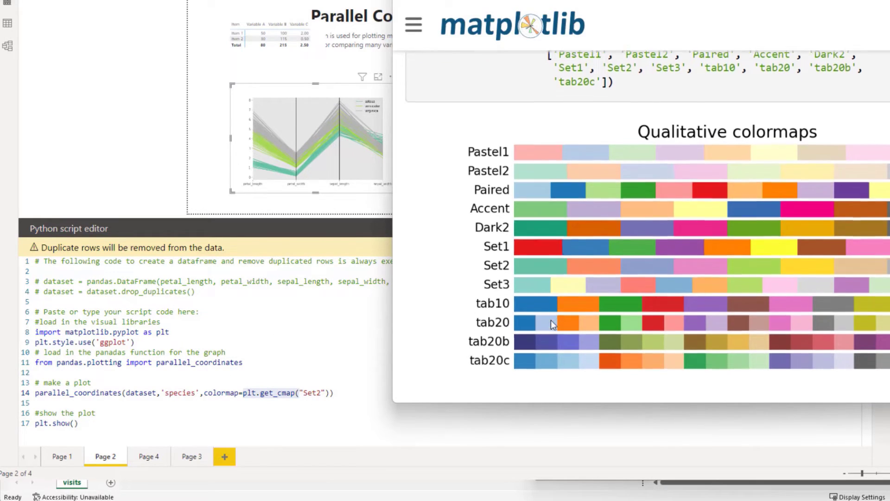
scroll(550, 319, "up", 7)
scroll(557, 320, "down", 1)
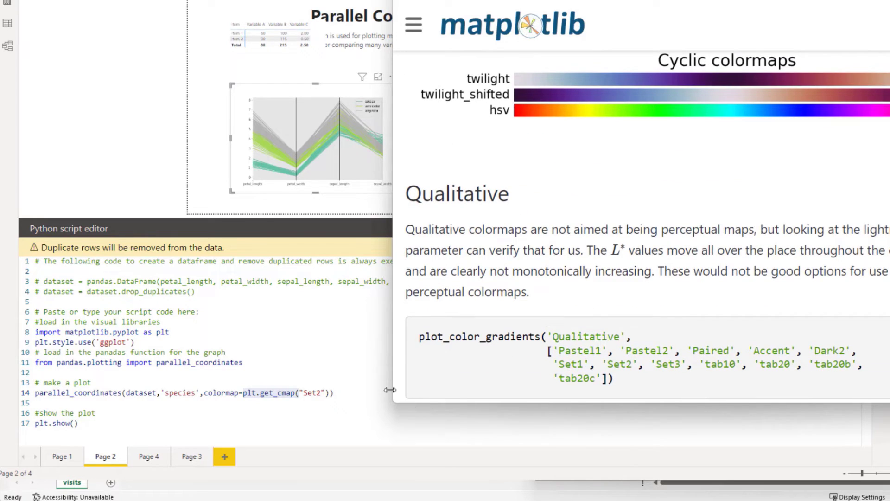
scroll(512, 279, "up", 3)
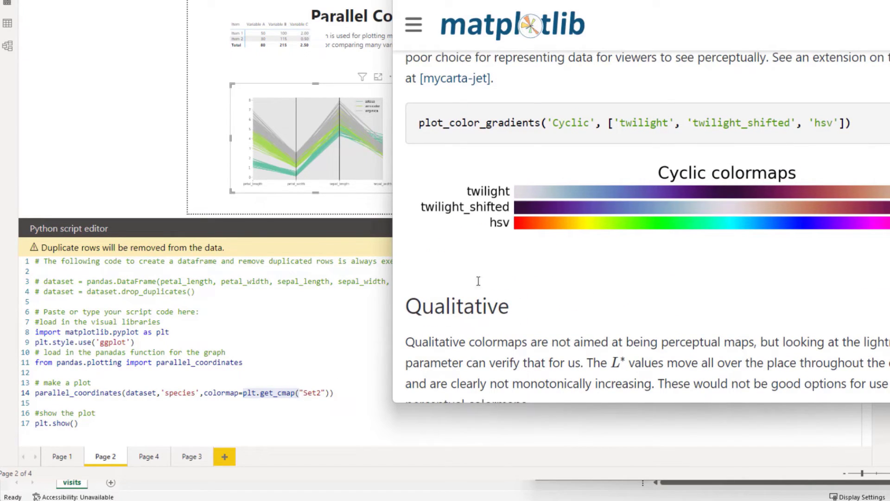
Step: Change the line-14 colormap from Set2 to hsv and run the script, then select tab20
left_click(305, 397)
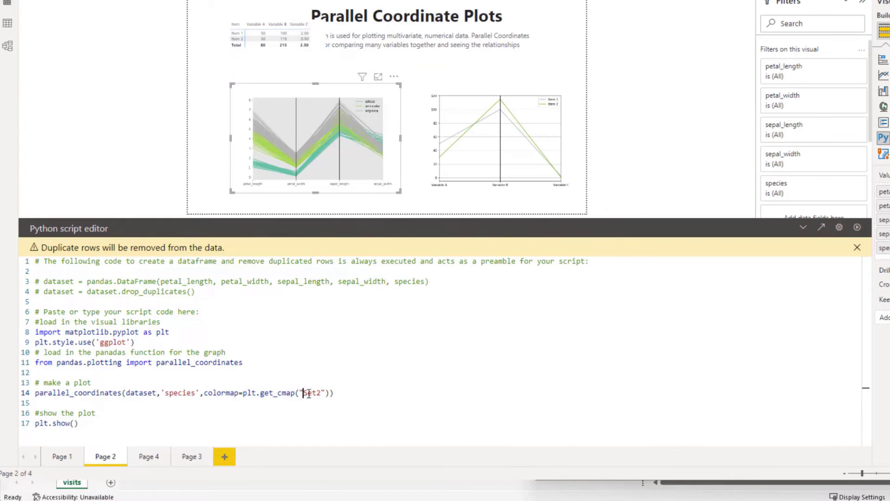
double_click(311, 392)
key("BackSpace")
type("hsv")
left_click(858, 227)
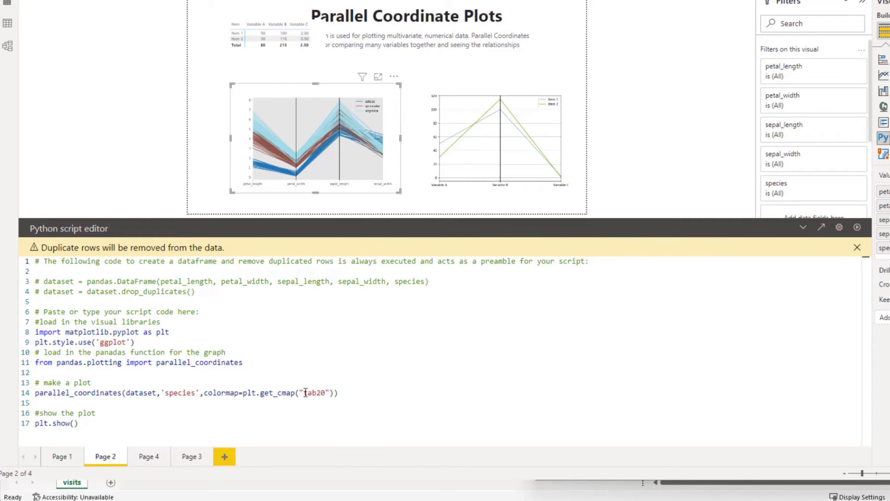
left_click_drag(304, 393, 327, 392)
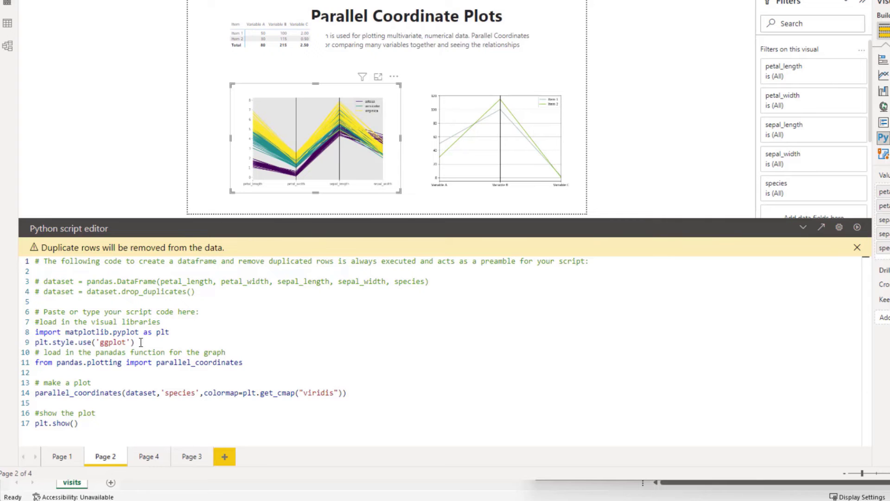